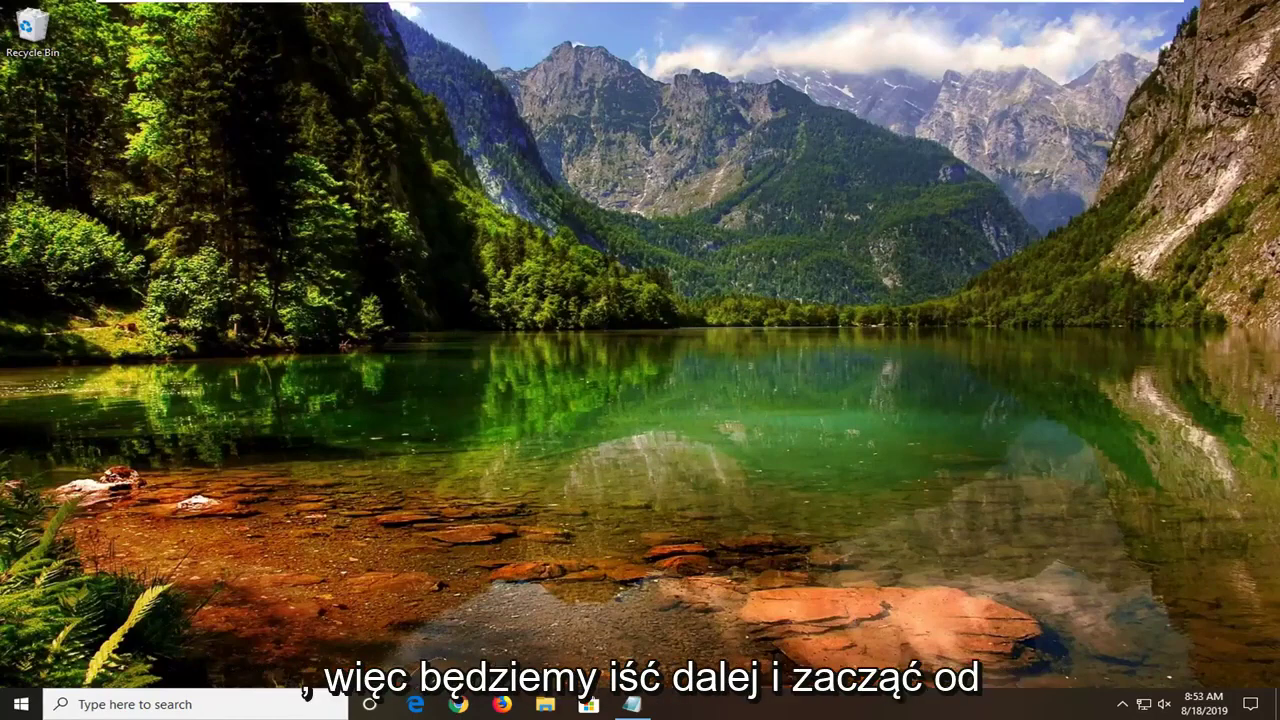
# Search 'regedit' in Start, run Registry Editor as administrator, and approve the UAC prompt
pyautogui.click(20, 704)
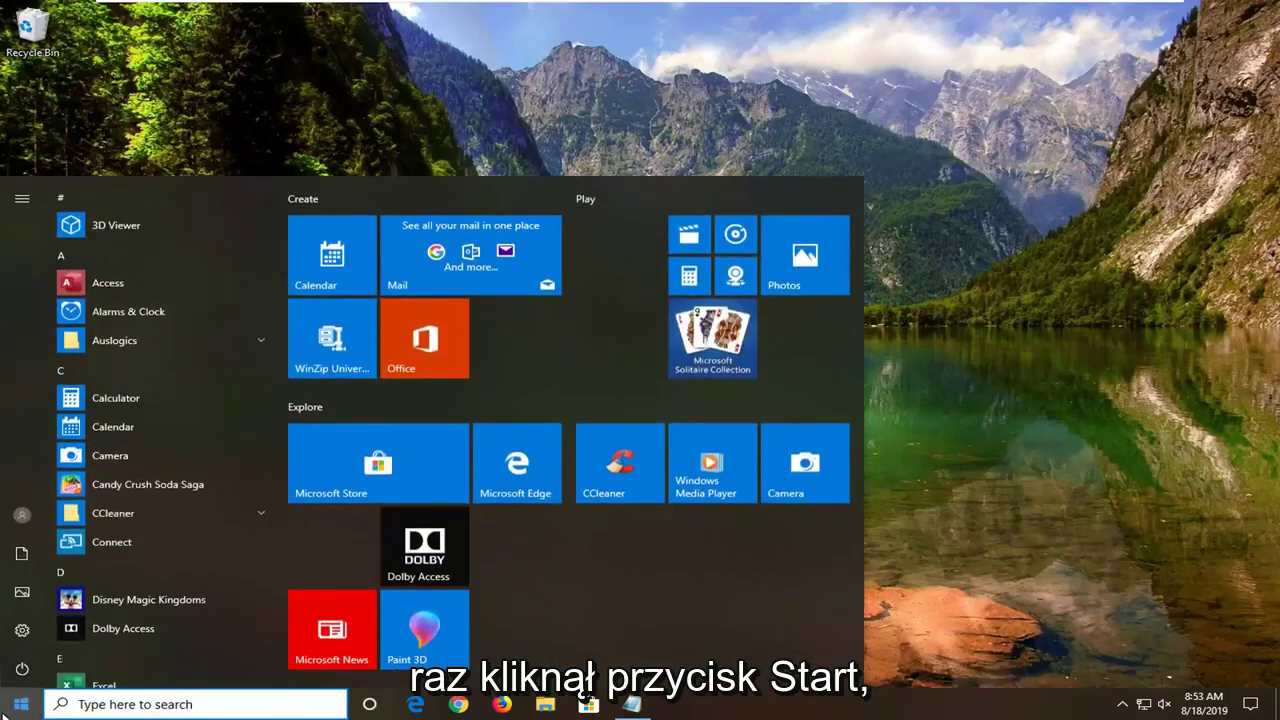
pyautogui.write('rege')
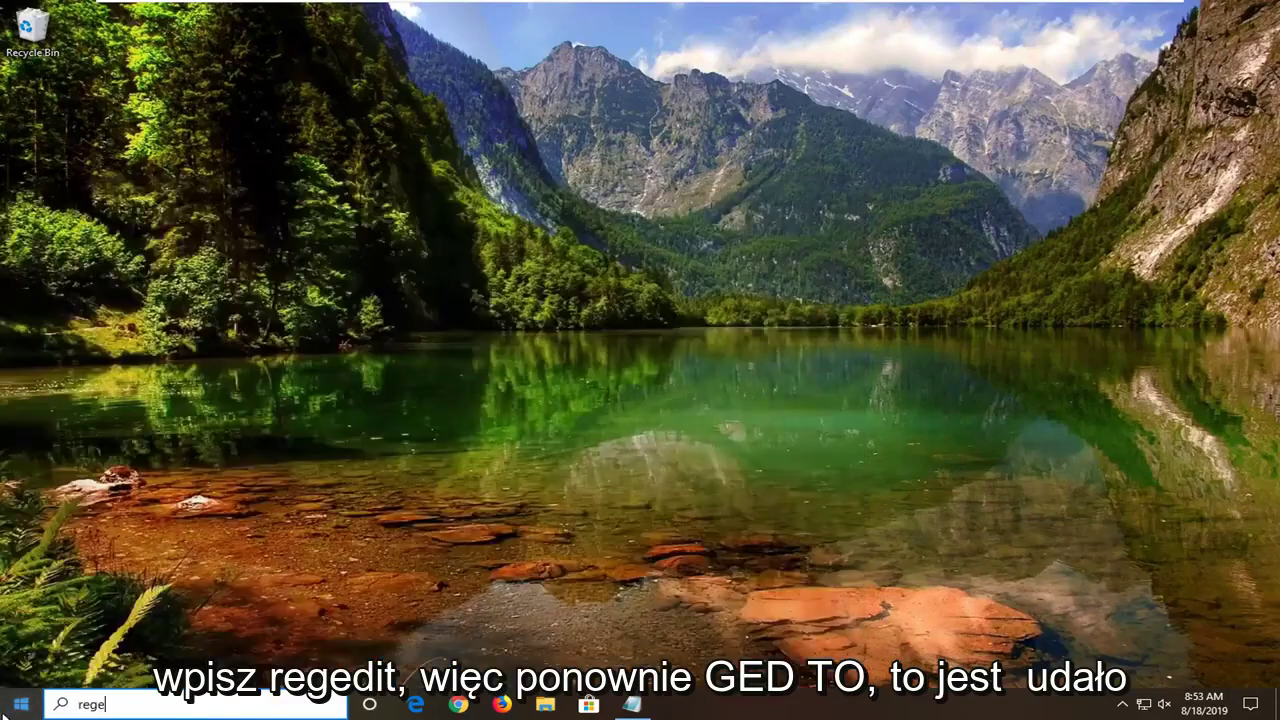
pyautogui.write('dit')
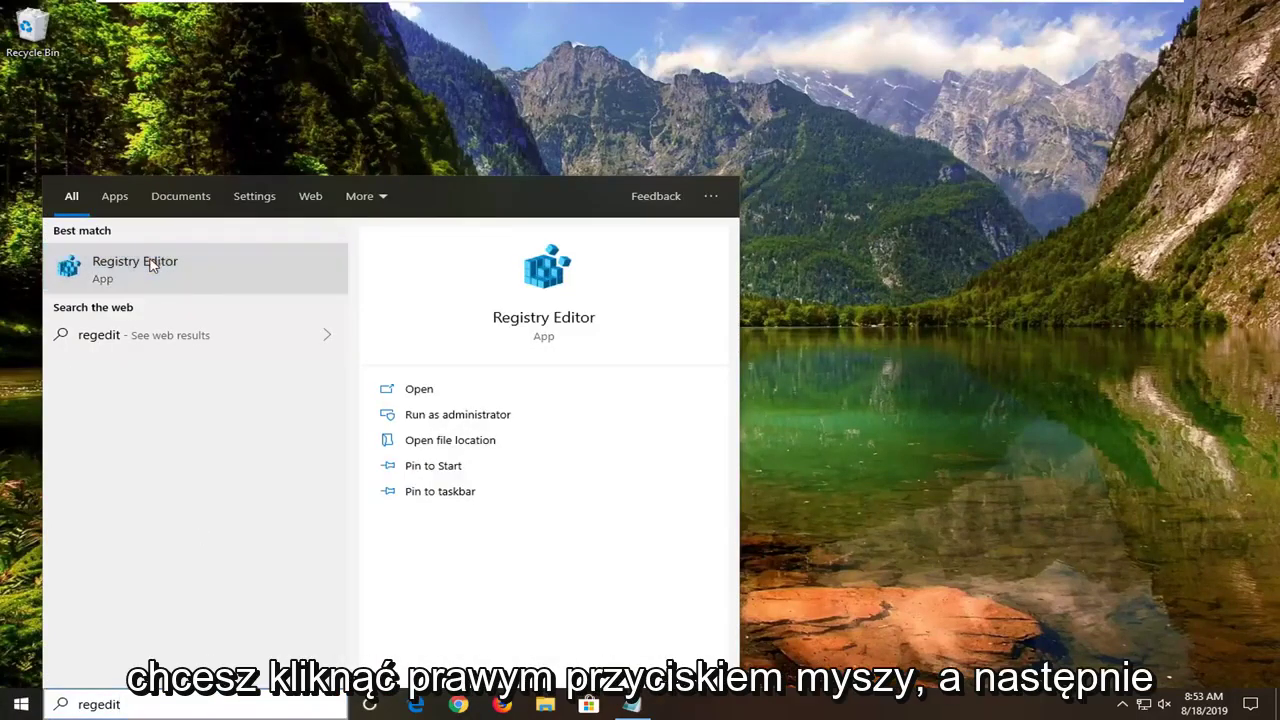
pyautogui.rightClick(152, 263)
pyautogui.click(230, 275)
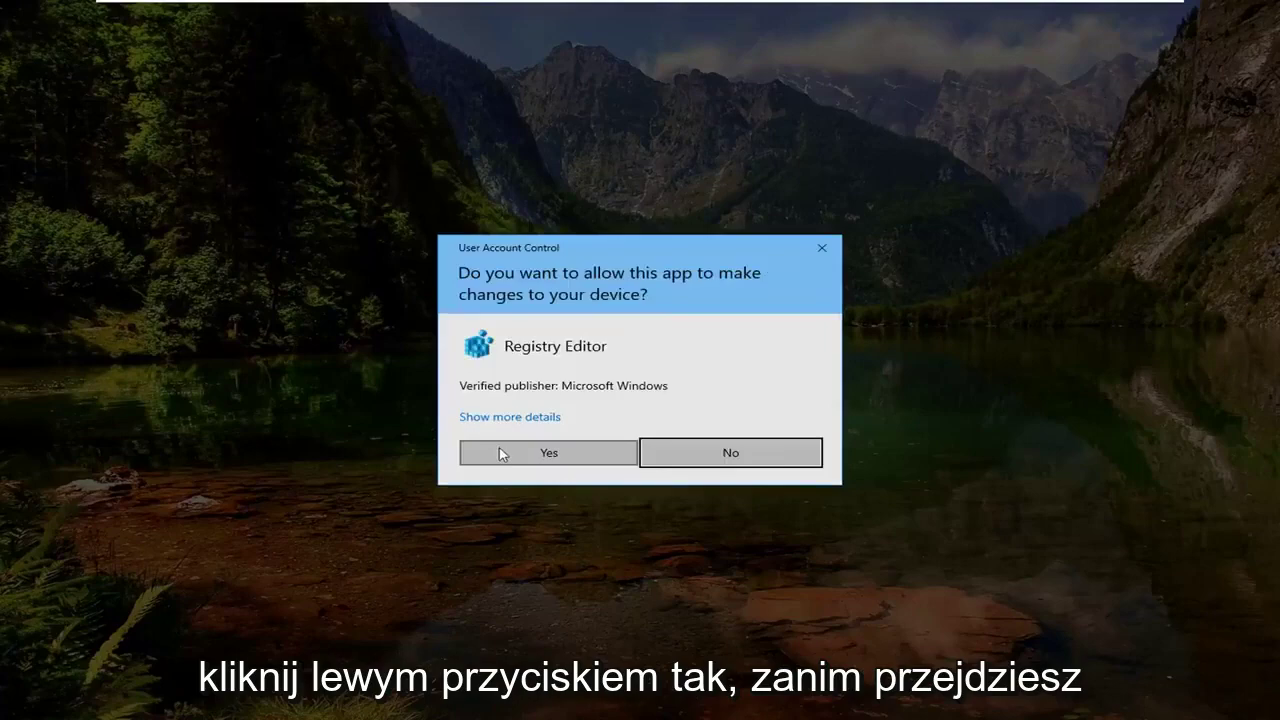
pyautogui.click(506, 459)
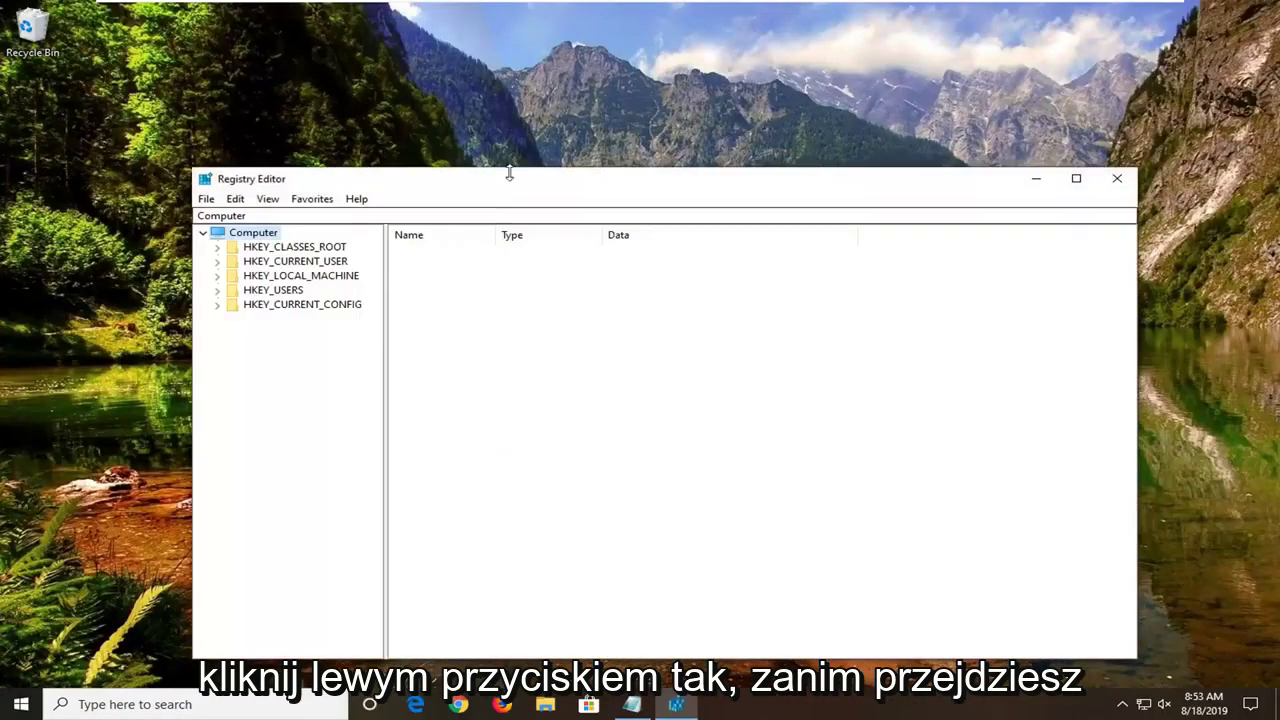
pyautogui.moveTo(511, 183); pyautogui.dragTo(507, 124)
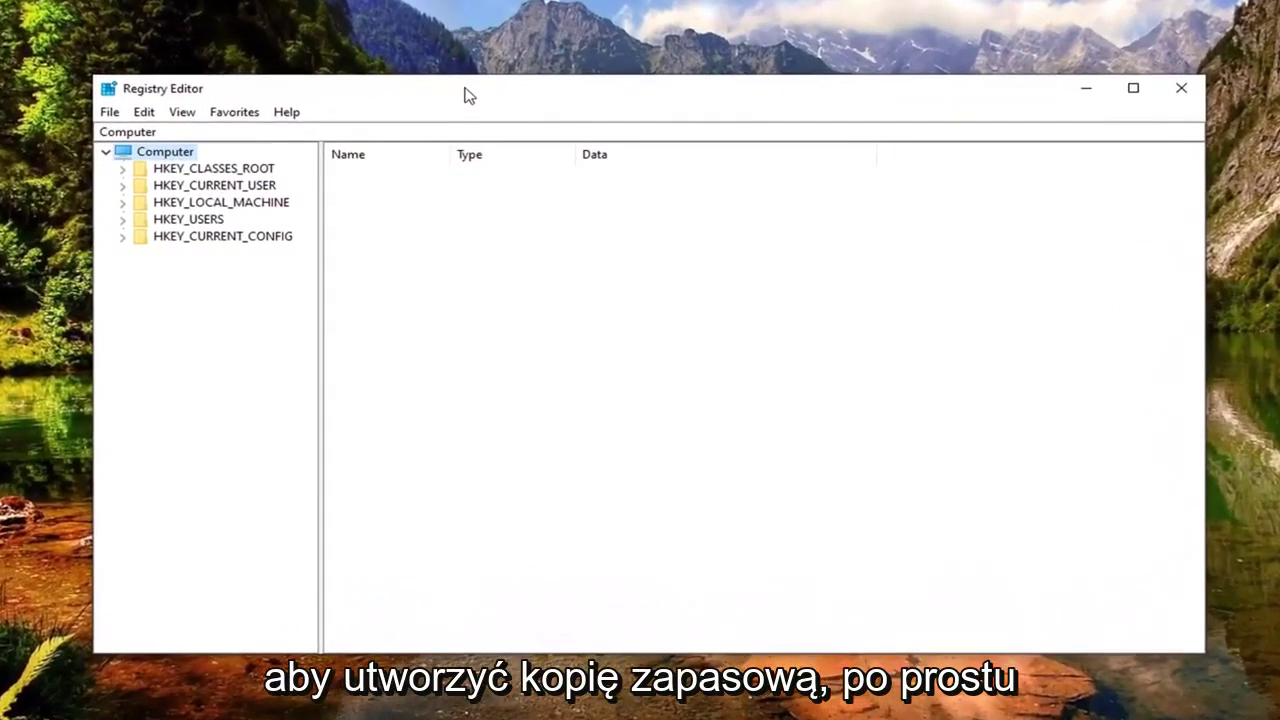
pyautogui.click(109, 115)
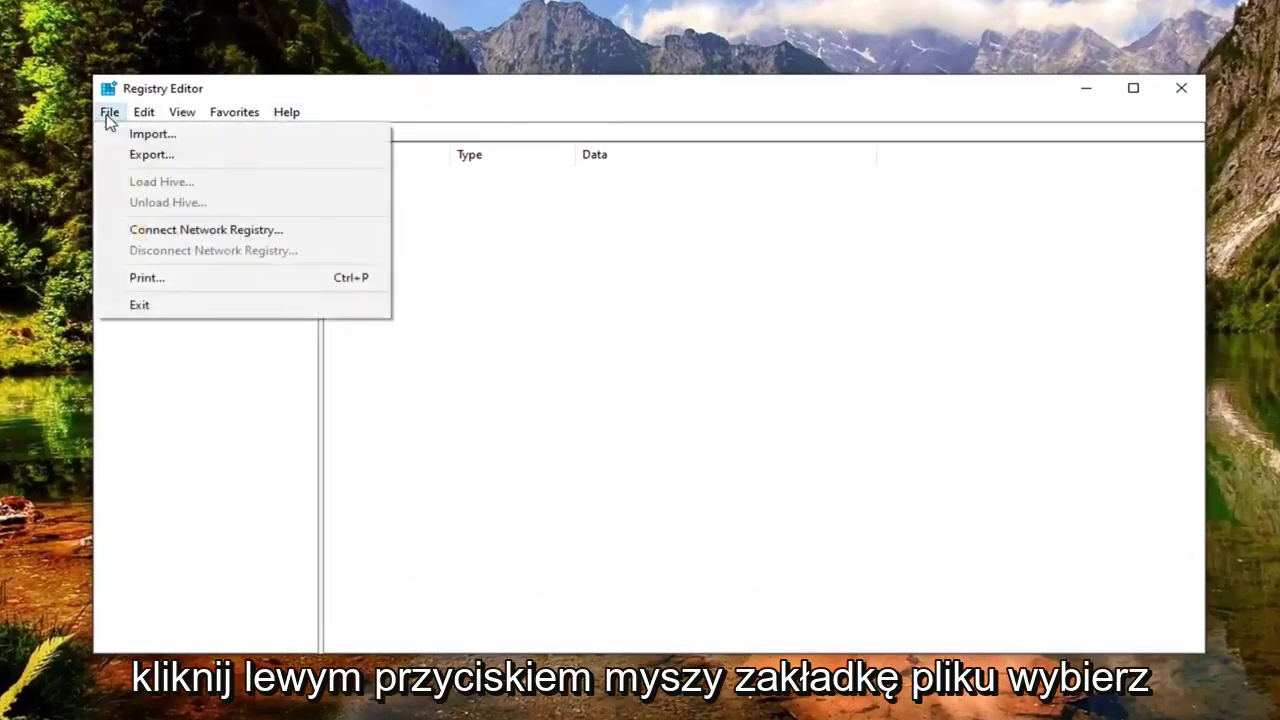
pyautogui.click(140, 154)
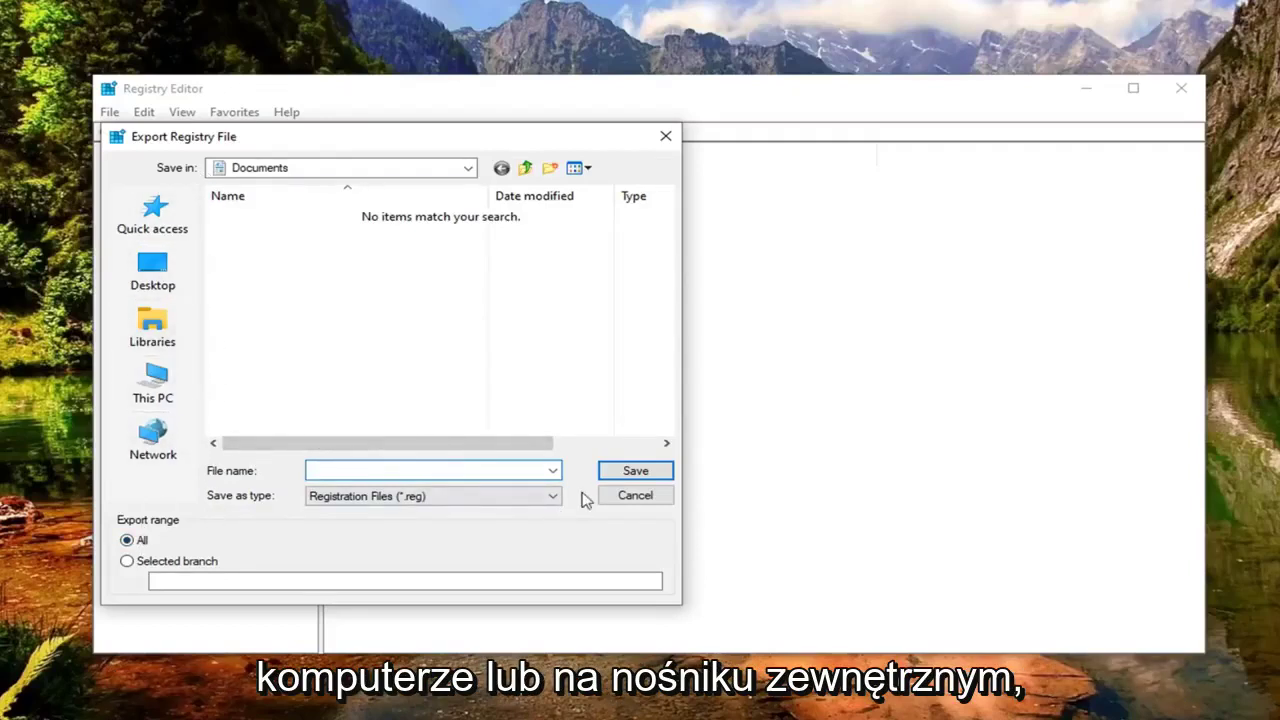
pyautogui.click(635, 495)
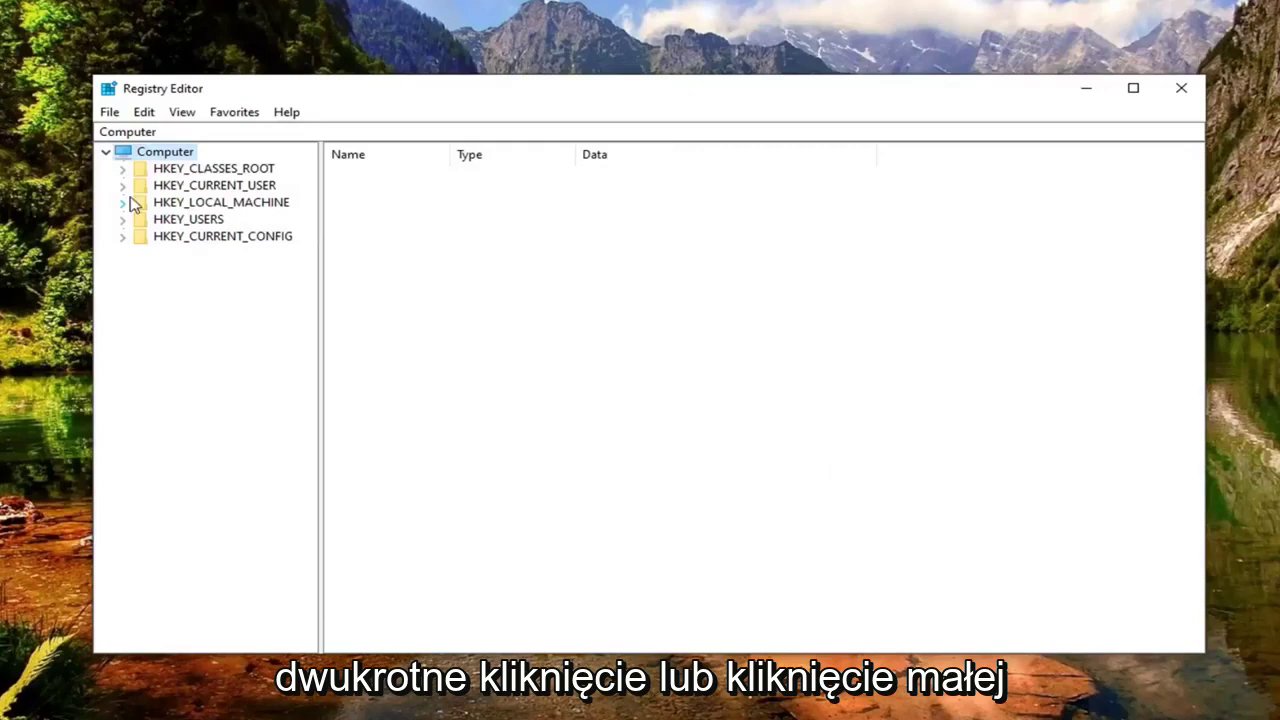
# Expand HKEY_LOCAL_MACHINE\SYSTEM\CurrentControlSet\Control\Class in the key tree
pyautogui.doubleClick(188, 206)
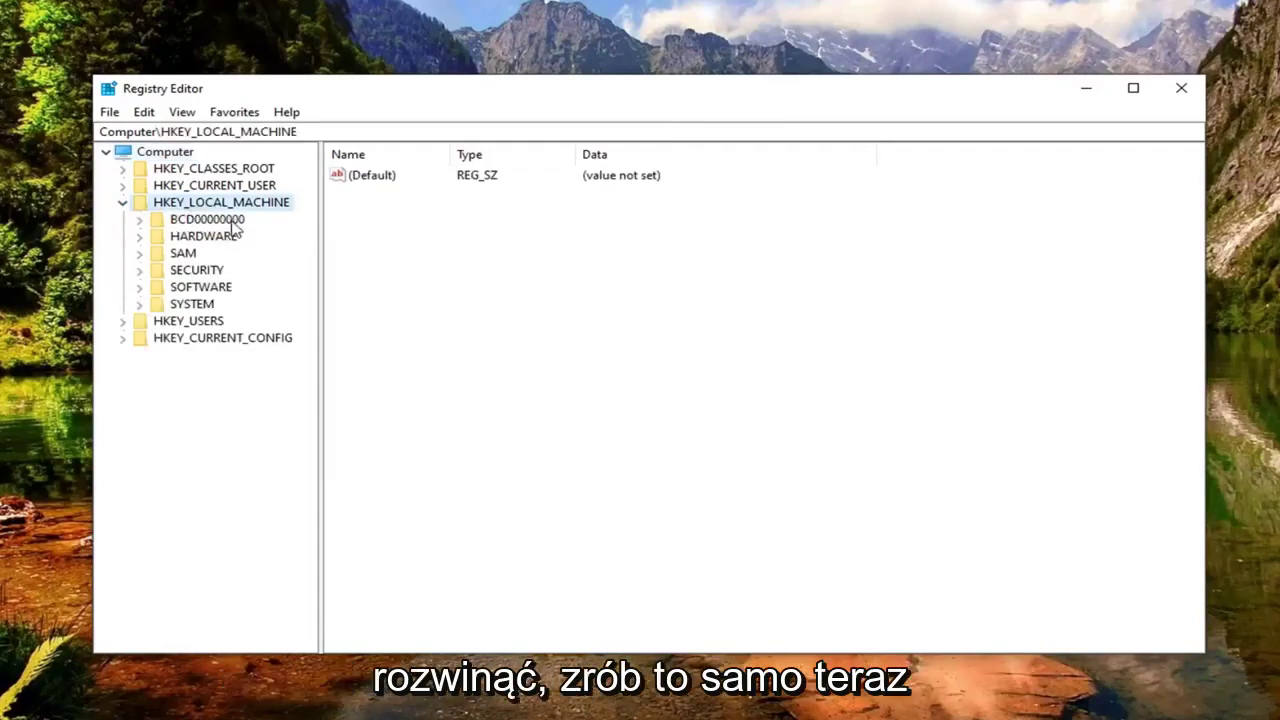
pyautogui.doubleClick(189, 305)
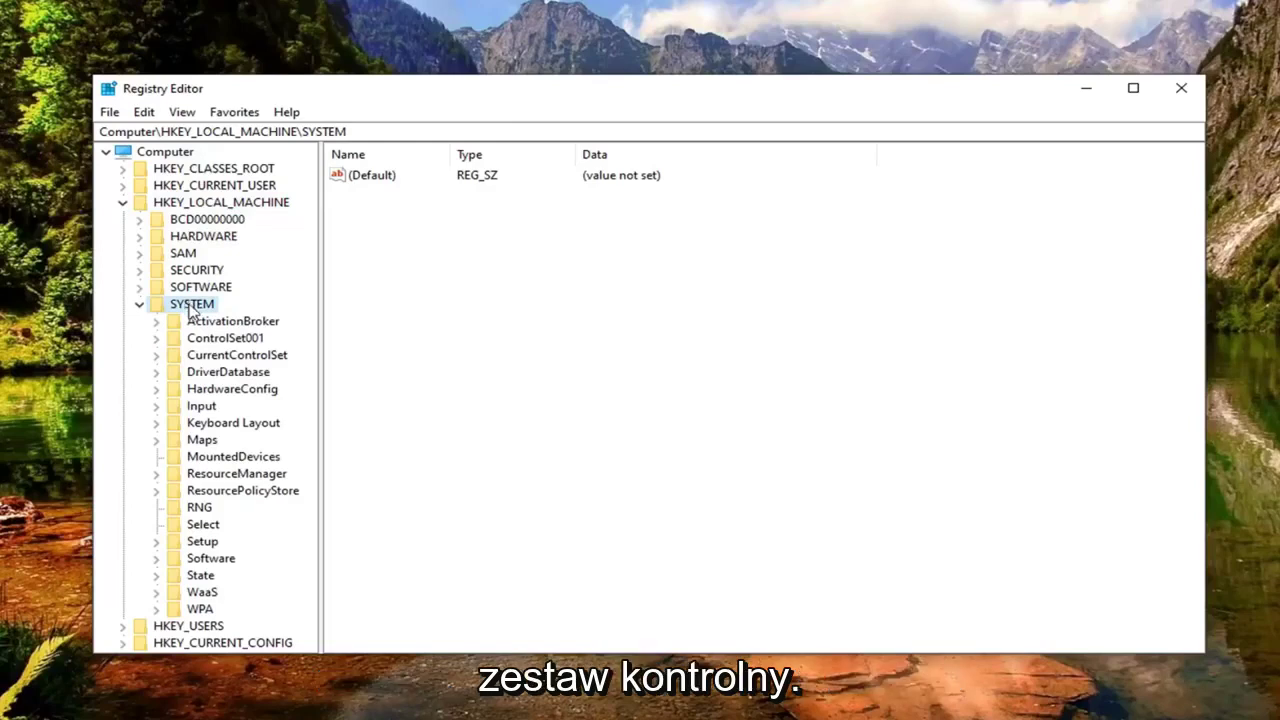
pyautogui.click(212, 360)
pyautogui.doubleClick(212, 360)
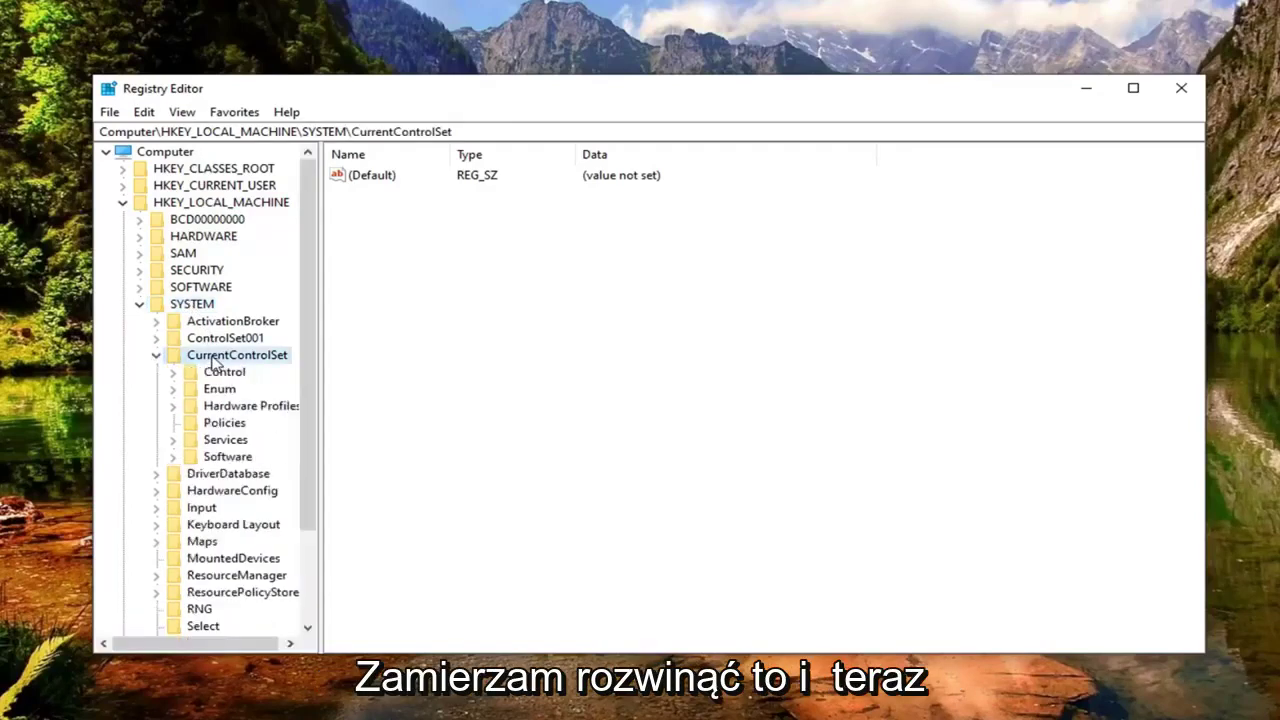
pyautogui.click(212, 372)
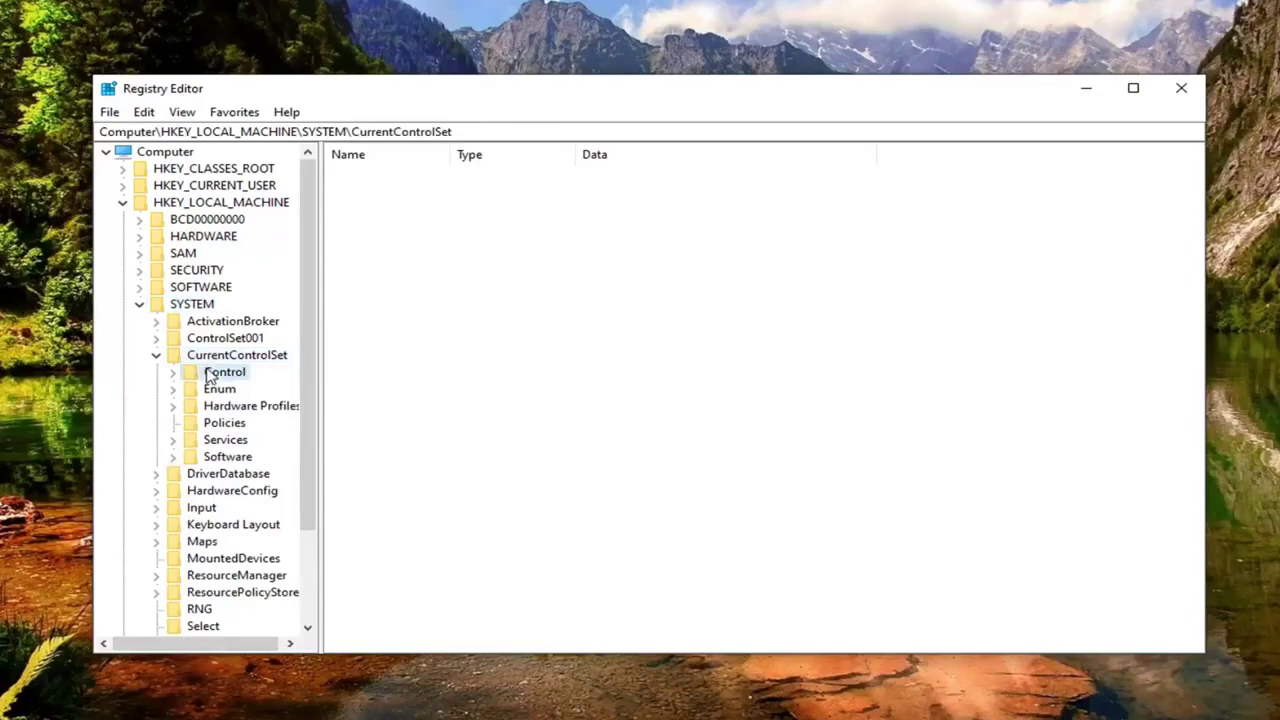
pyautogui.click(174, 372)
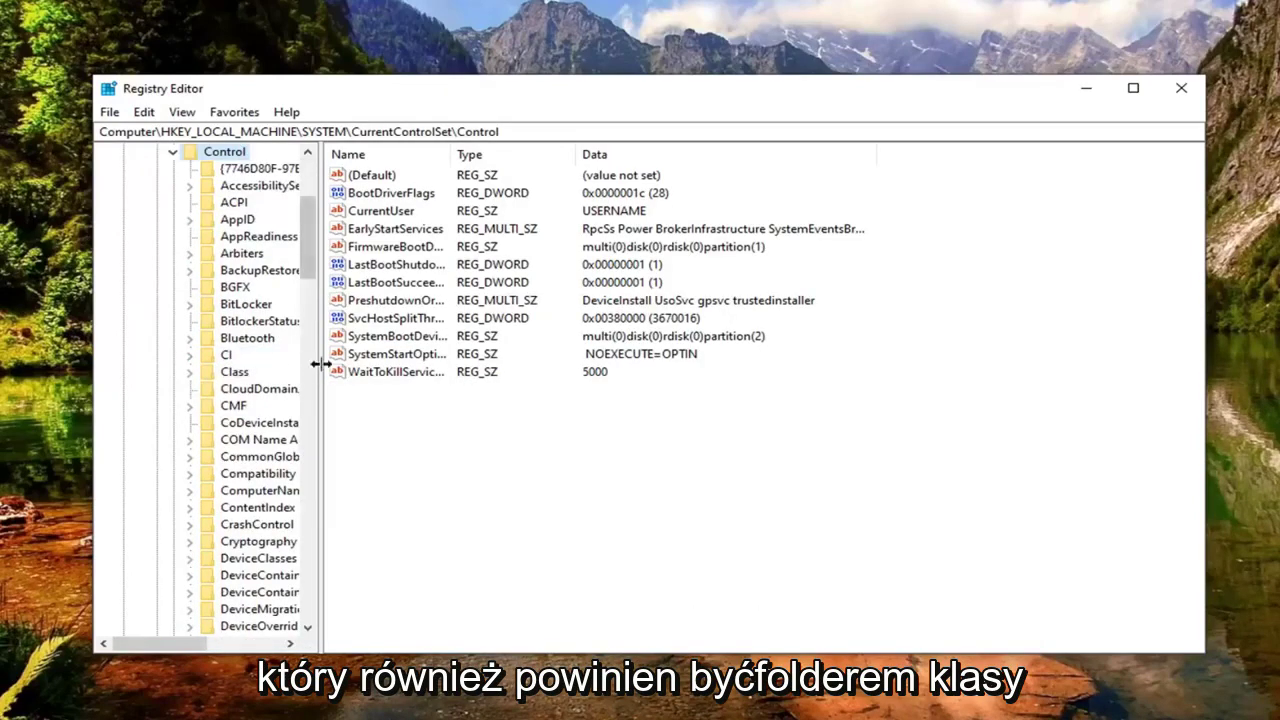
pyautogui.moveTo(316, 363); pyautogui.dragTo(443, 362)
pyautogui.click(240, 372)
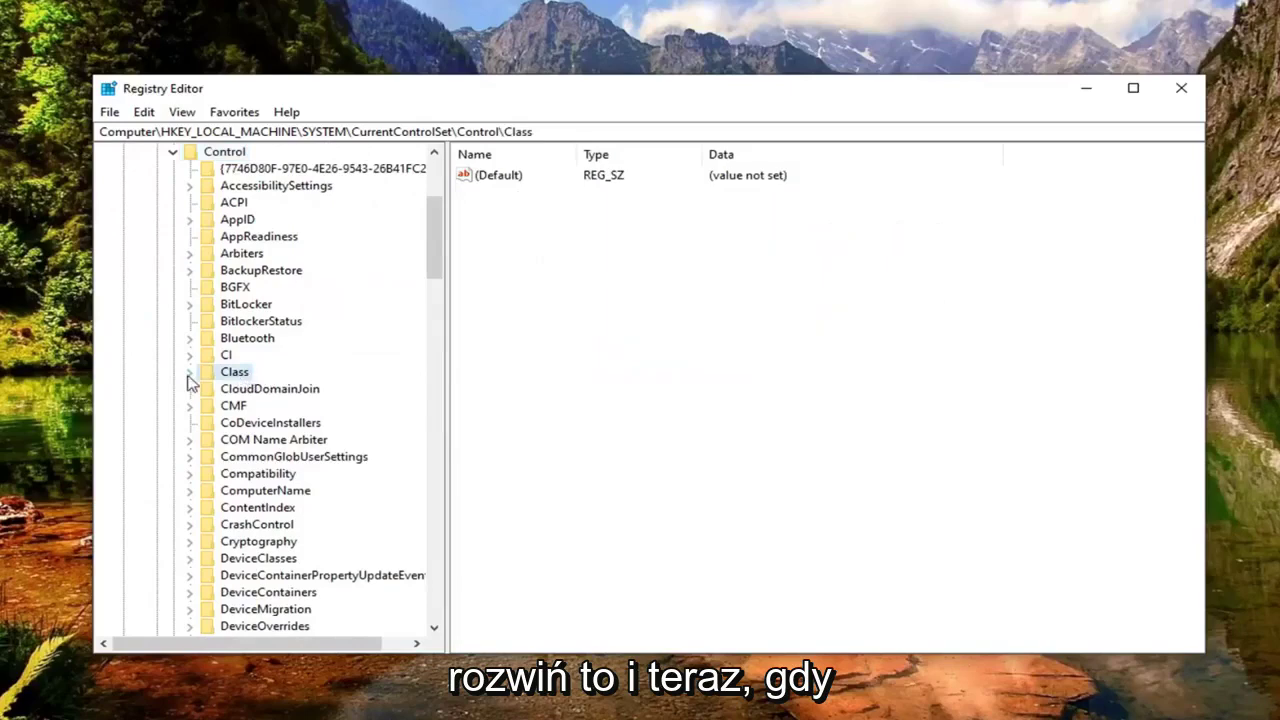
pyautogui.click(189, 374)
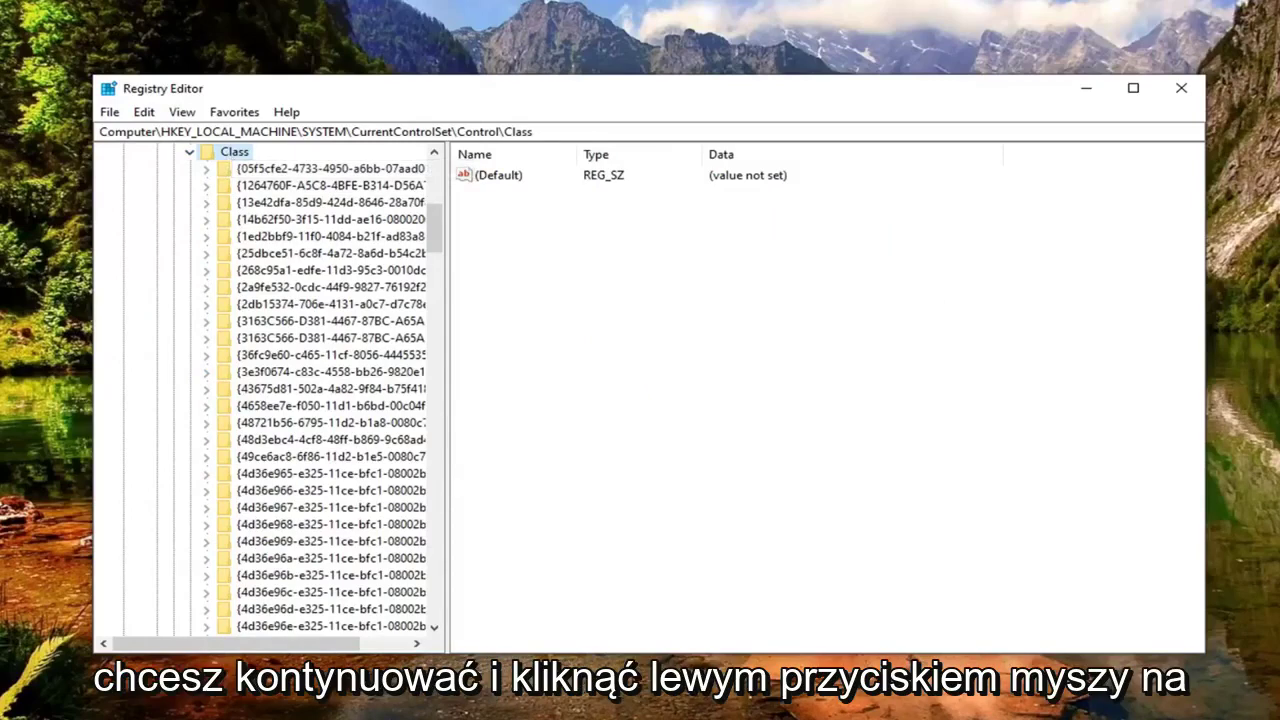
# Start an Edit > Find search and switch to the Notepad notes
pyautogui.click(146, 112)
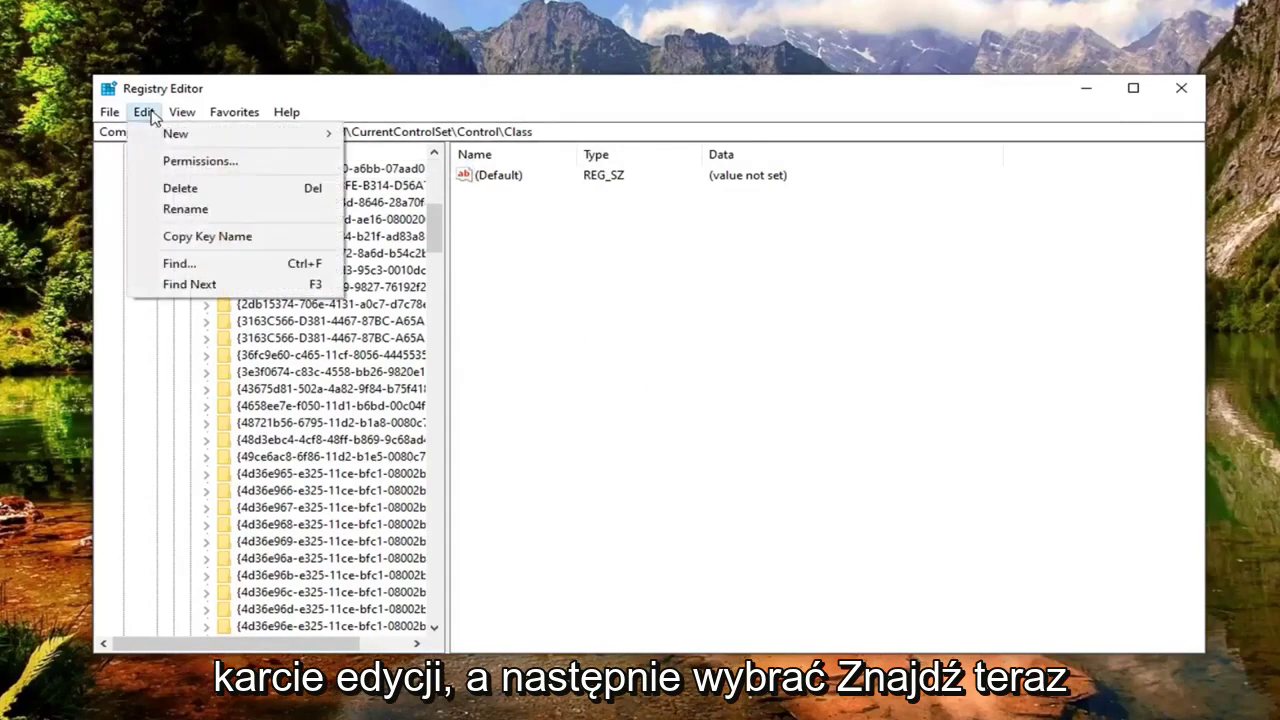
pyautogui.click(188, 266)
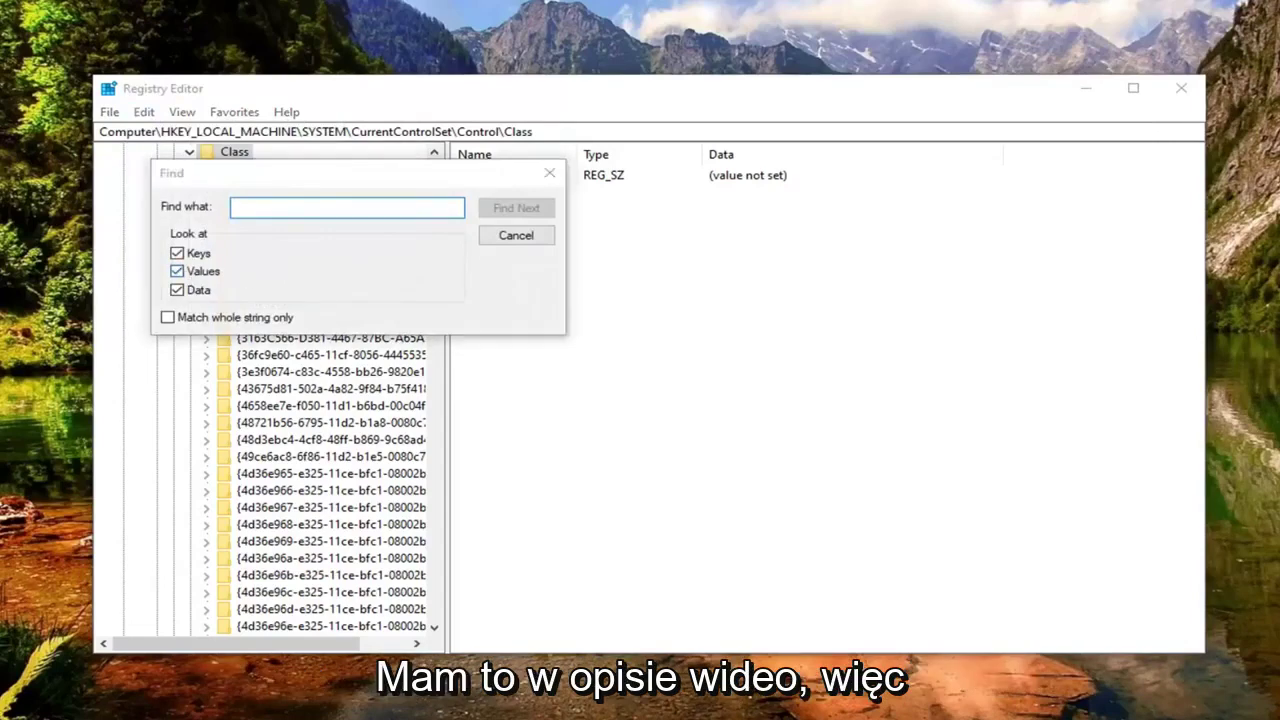
pyautogui.hotkey('alt', 'Tab')
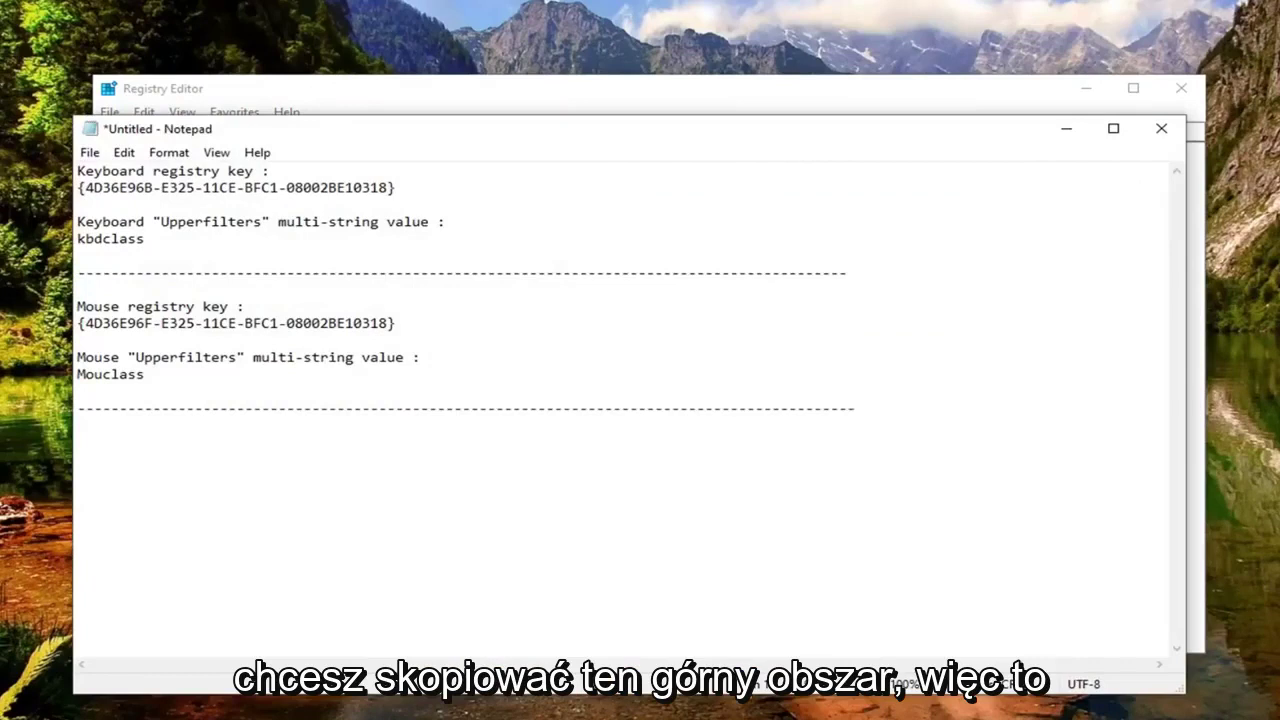
# Copy the keyboard class GUID from the notes and return to Registry Editor's Find dialog
pyautogui.moveTo(84, 187); pyautogui.dragTo(388, 187)
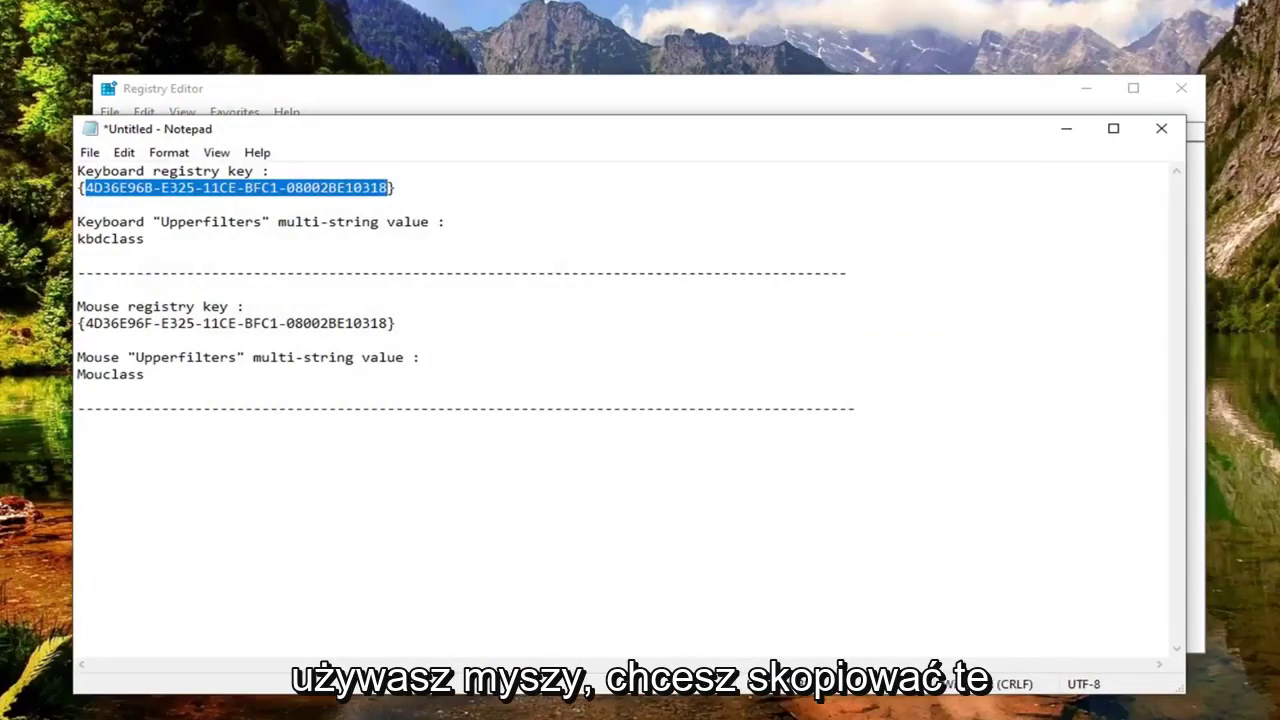
pyautogui.moveTo(392, 323); pyautogui.dragTo(80, 323)
pyautogui.rightClick(92, 322)
pyautogui.click(78, 288)
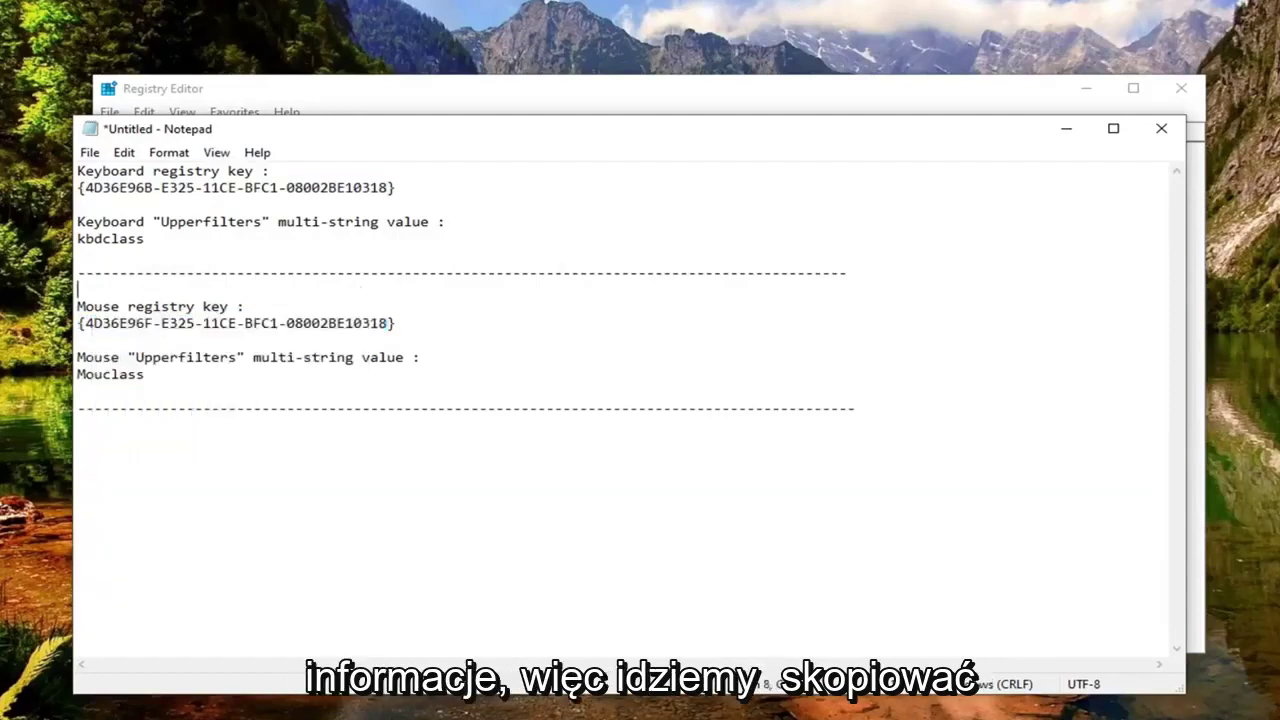
pyautogui.moveTo(390, 187); pyautogui.dragTo(86, 187)
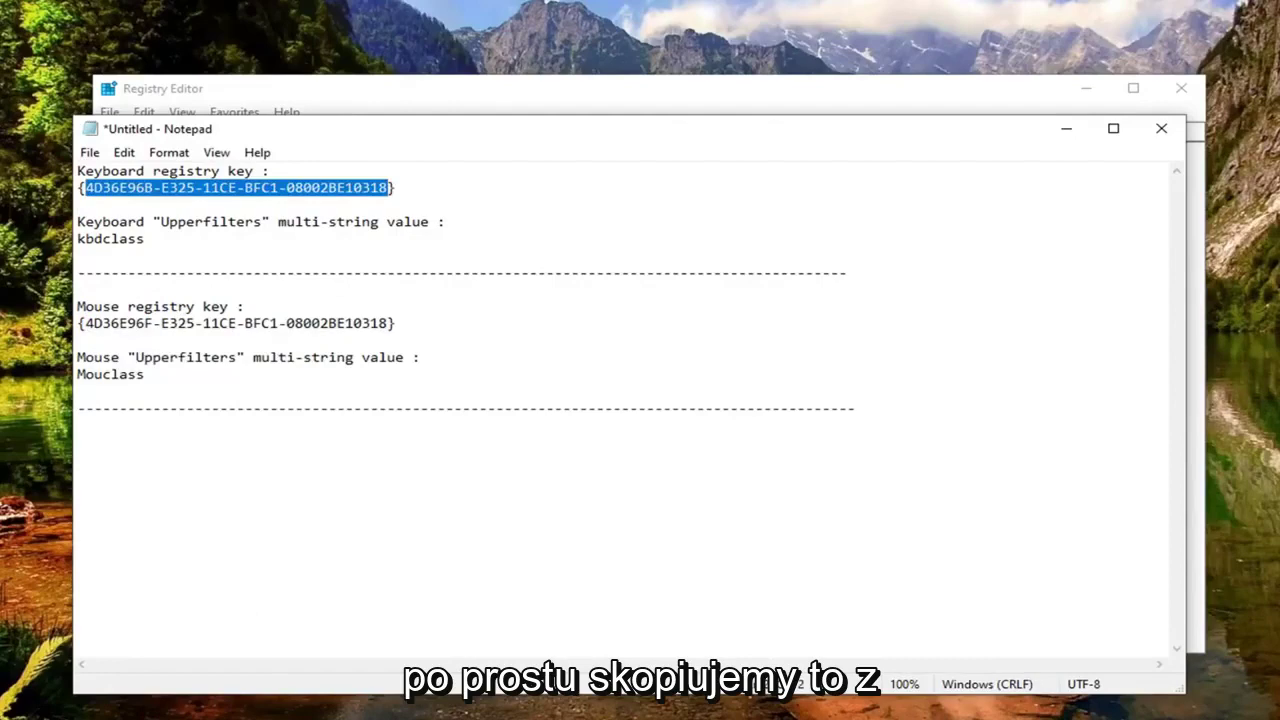
pyautogui.rightClick(120, 188)
pyautogui.click(157, 251)
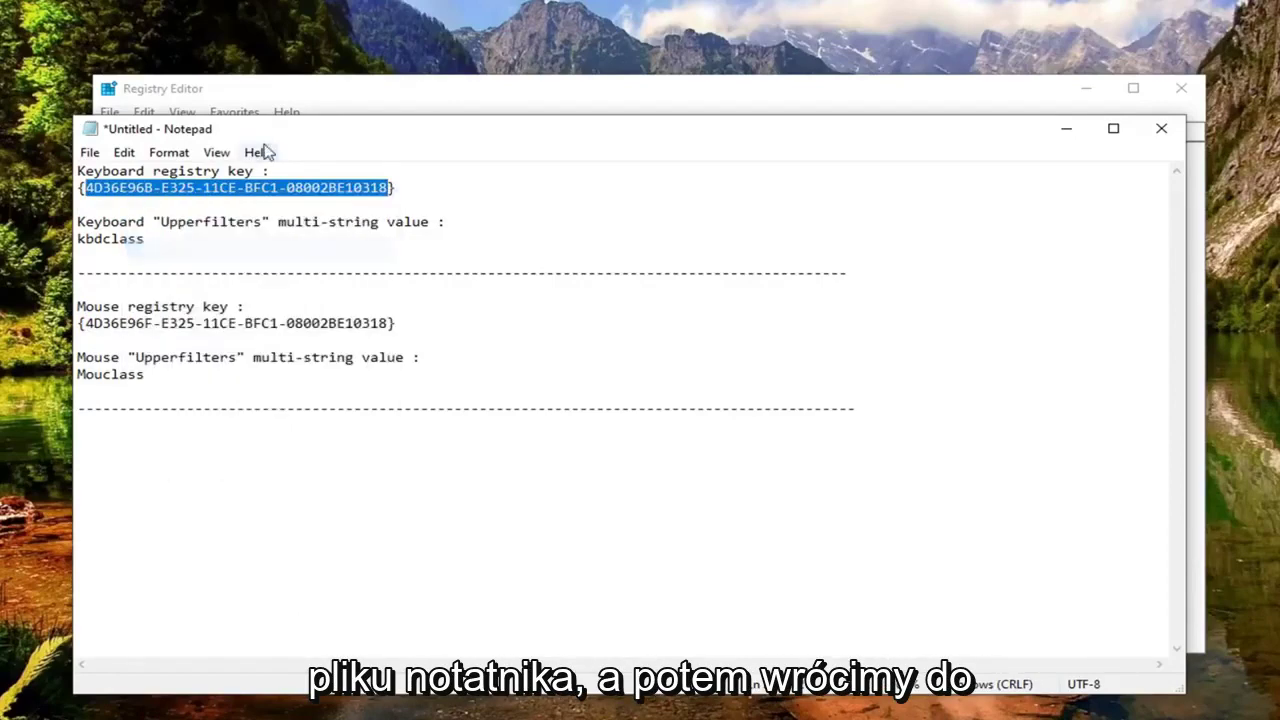
pyautogui.click(296, 96)
pyautogui.hotkey('ctrl', 'f')
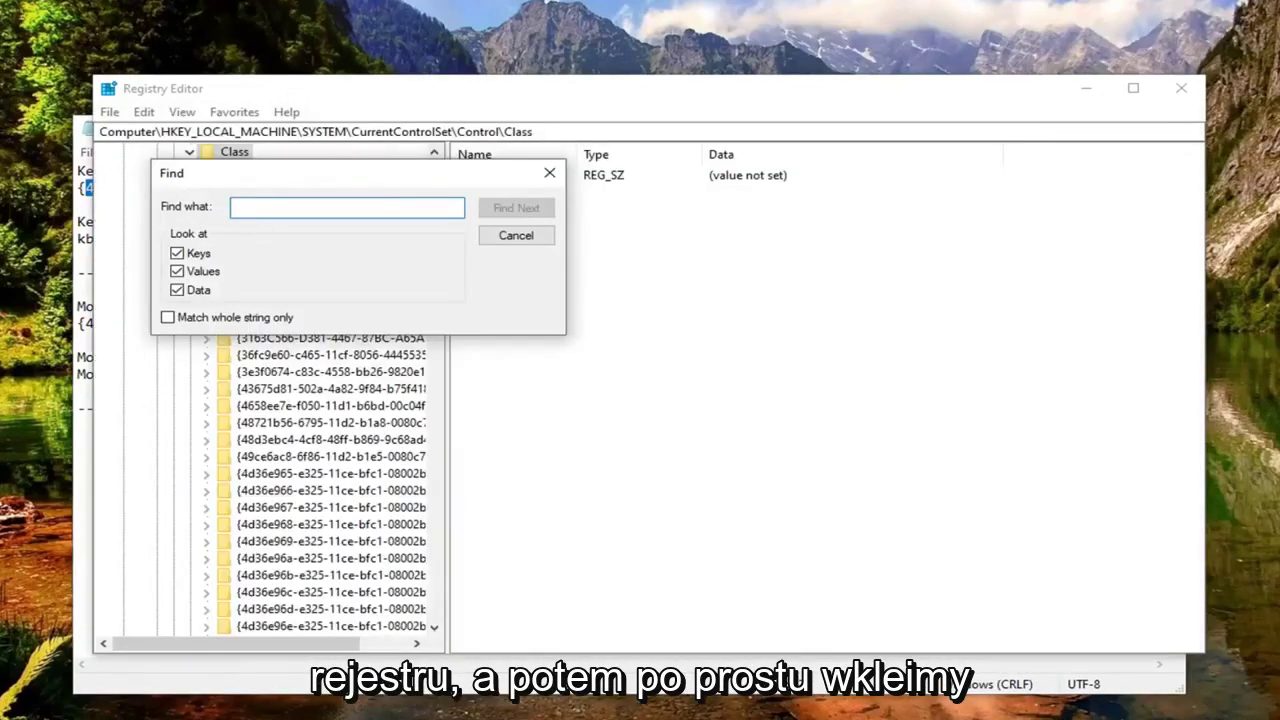
# Search the registry for keyboard class GUID 4d36e96b-e325-11ce-bfc1-08002be10318
pyautogui.rightClick(246, 213)
pyautogui.click(291, 289)
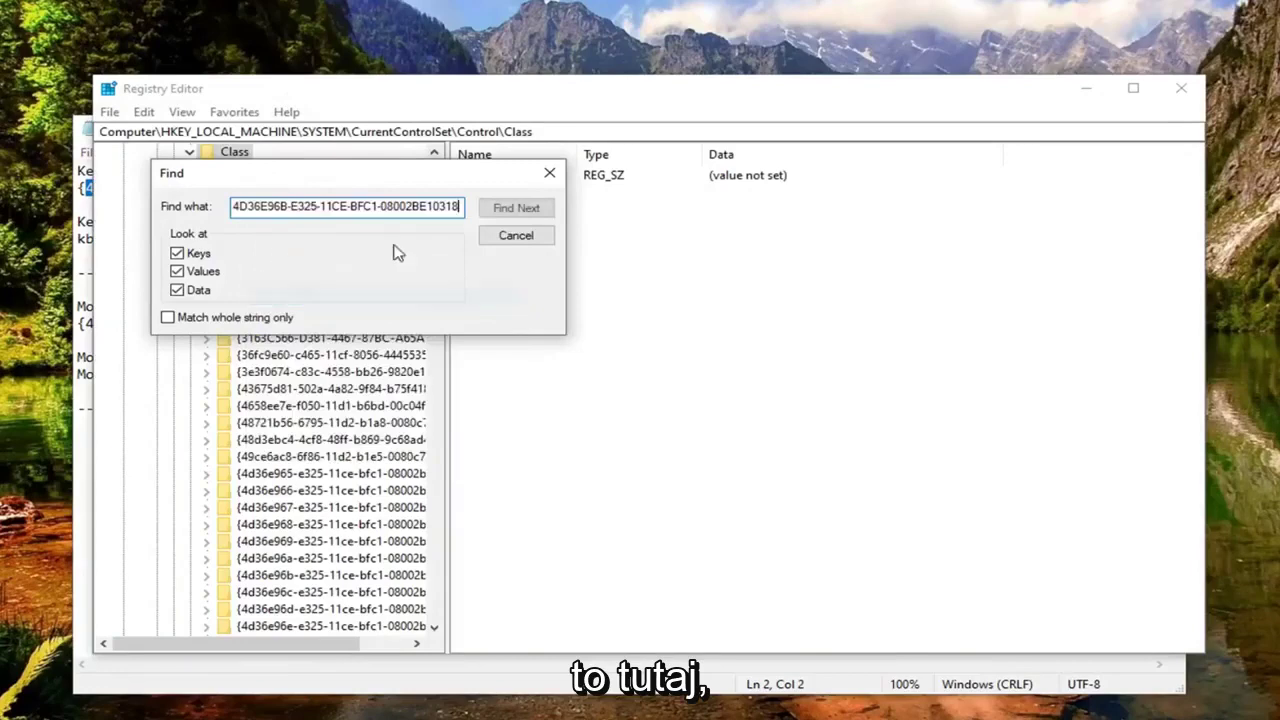
pyautogui.click(510, 210)
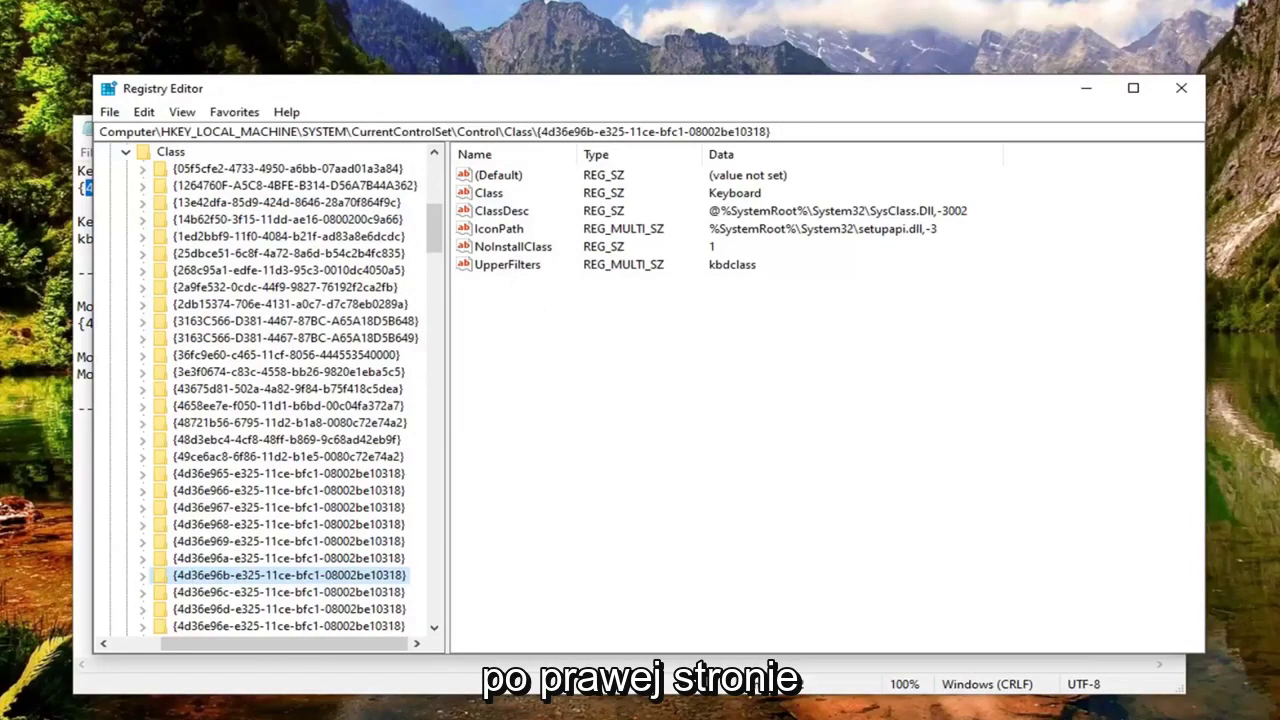
# Select the existing UpperFilters value holding kbdclass, without adding a new value
pyautogui.click(507, 264)
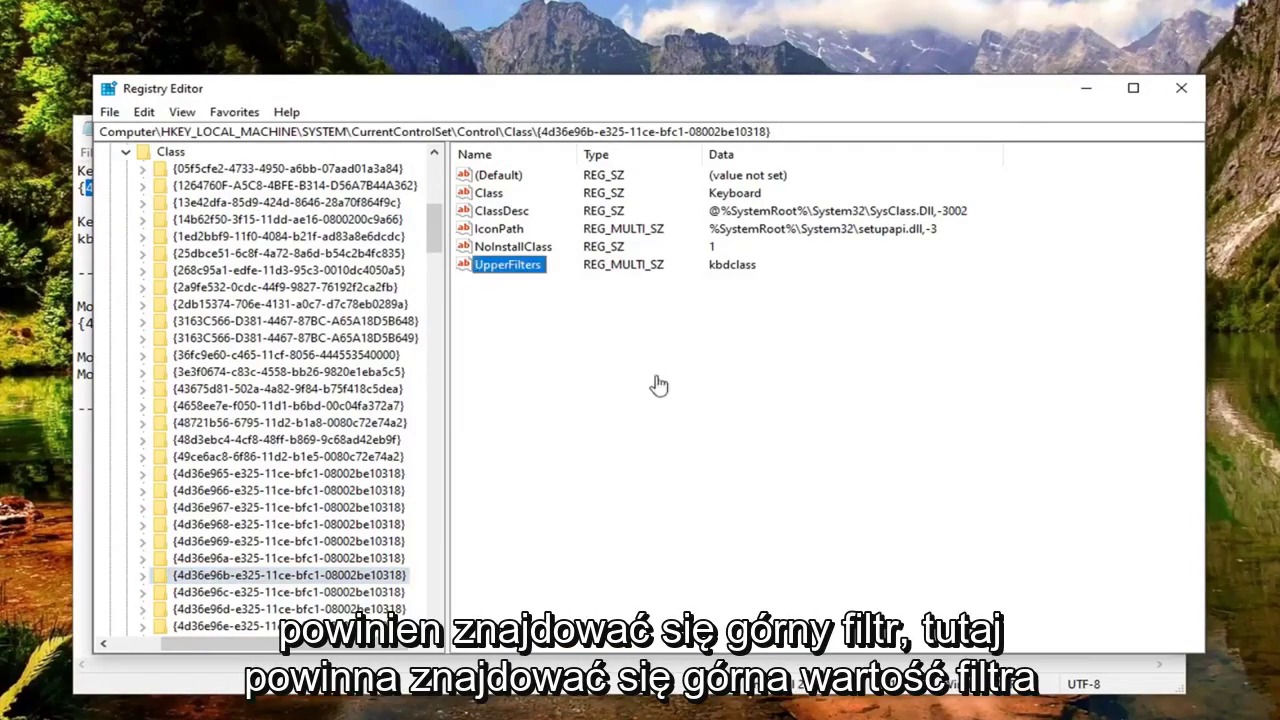
pyautogui.rightClick(507, 304)
pyautogui.moveTo(540, 305)
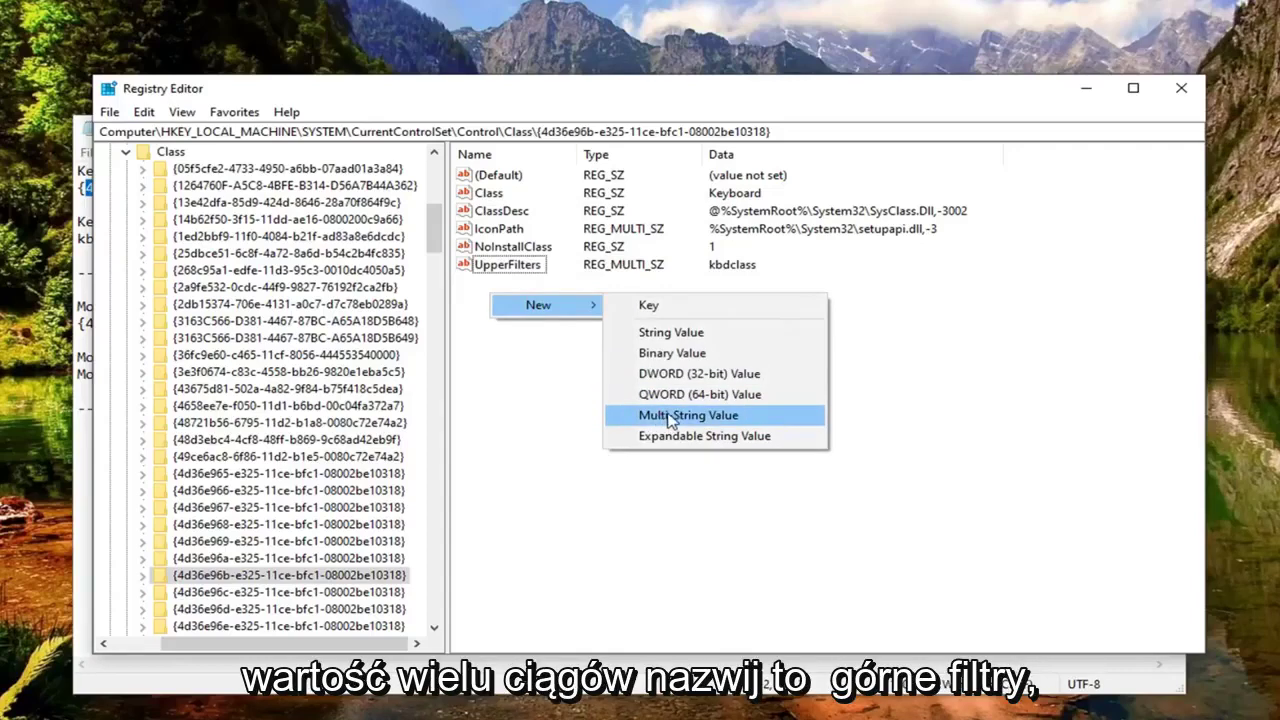
pyautogui.press('Escape')
pyautogui.press('Escape')
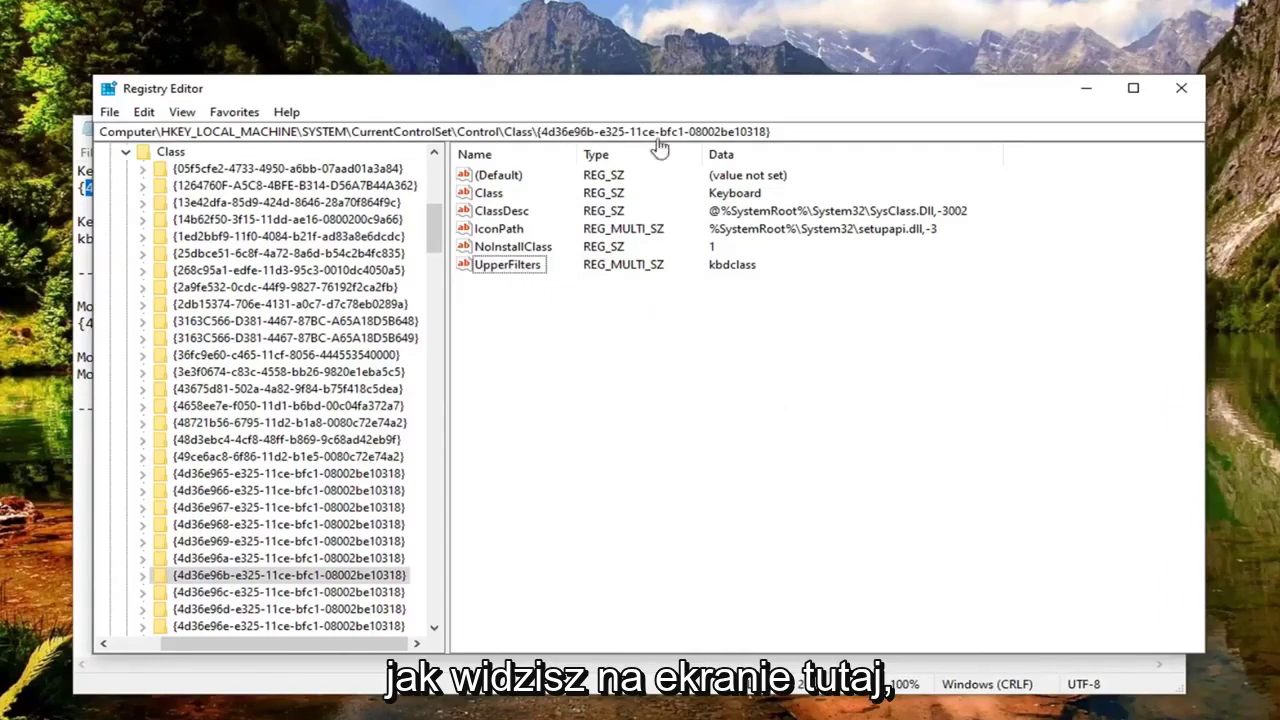
# Open the keyboard UpperFilters value and clear its existing data
pyautogui.doubleClick(522, 267)
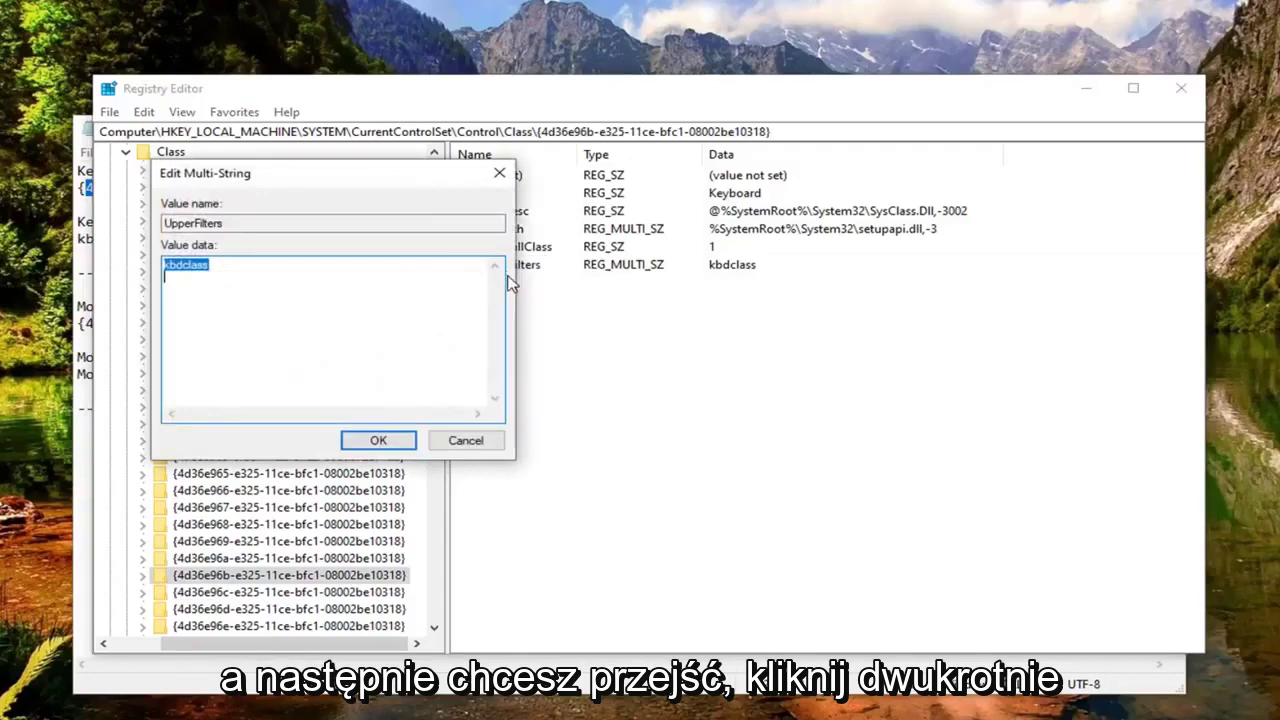
pyautogui.press('Right')
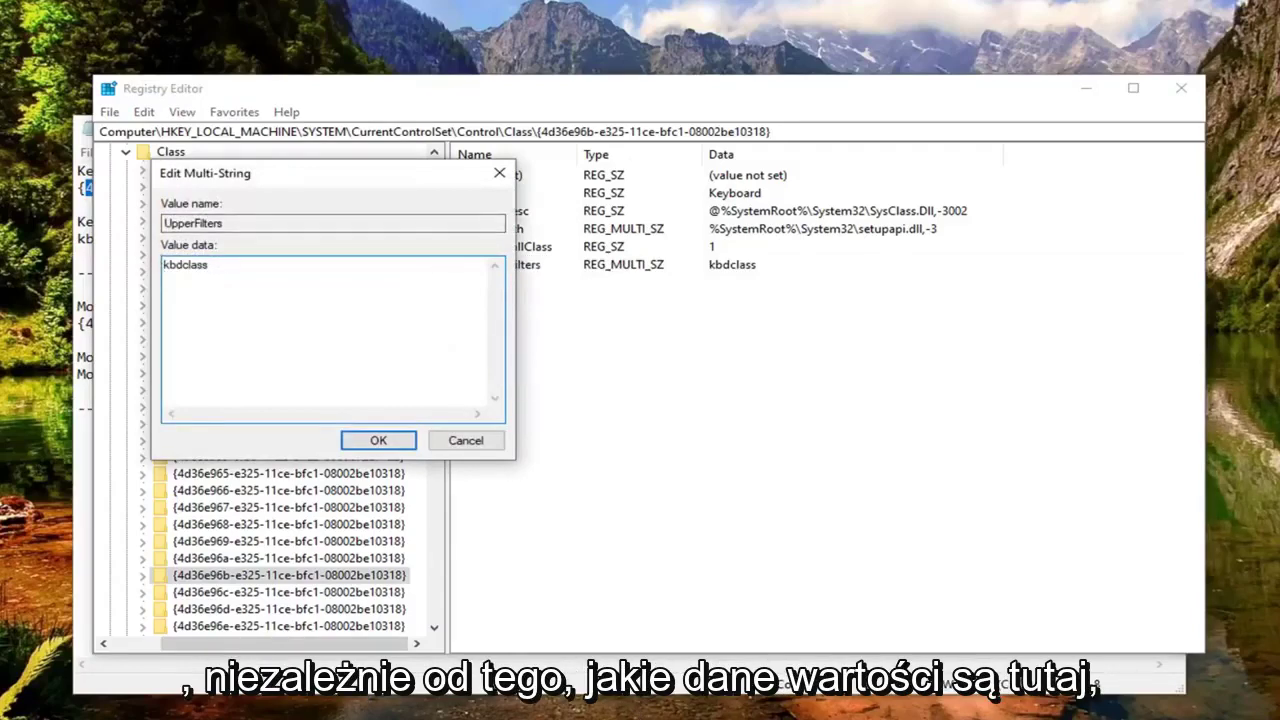
pyautogui.hotkey('ctrl', 'a')
pyautogui.press('BackSpace')
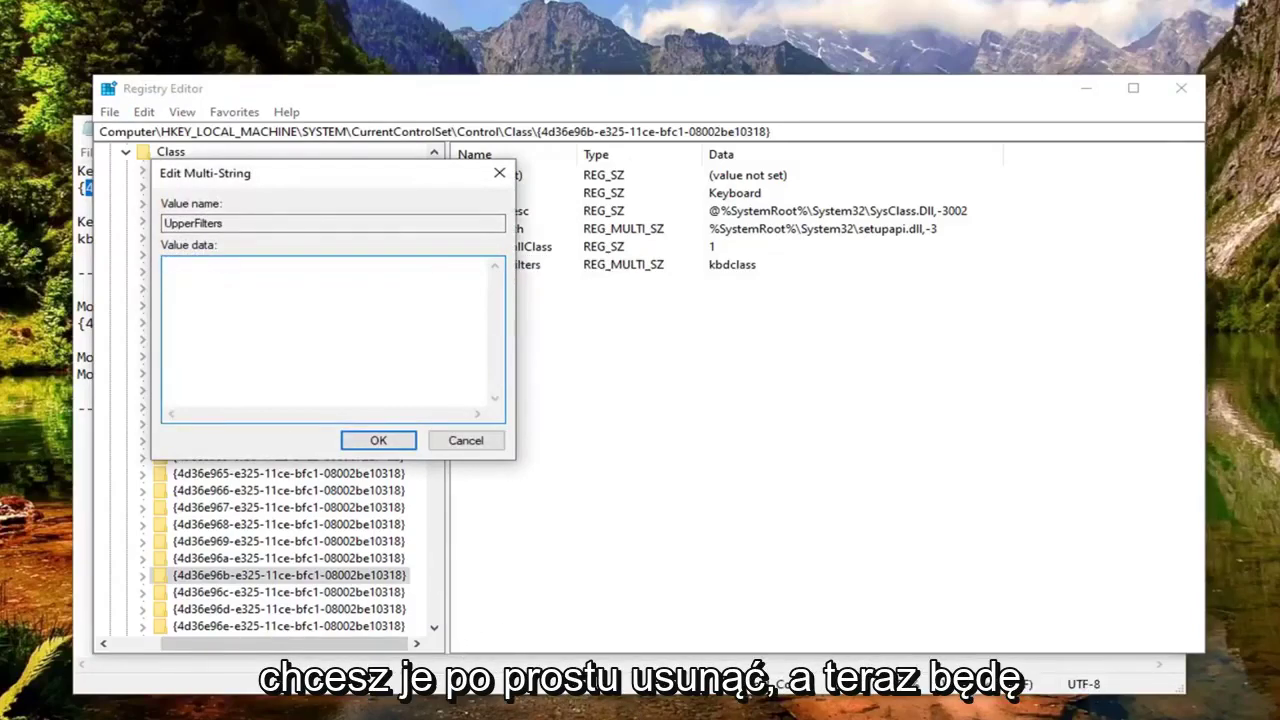
# Paste kbdclass from the Notepad notes as the value data, save, and dismiss the warning
pyautogui.hotkey('alt', 'Tab')
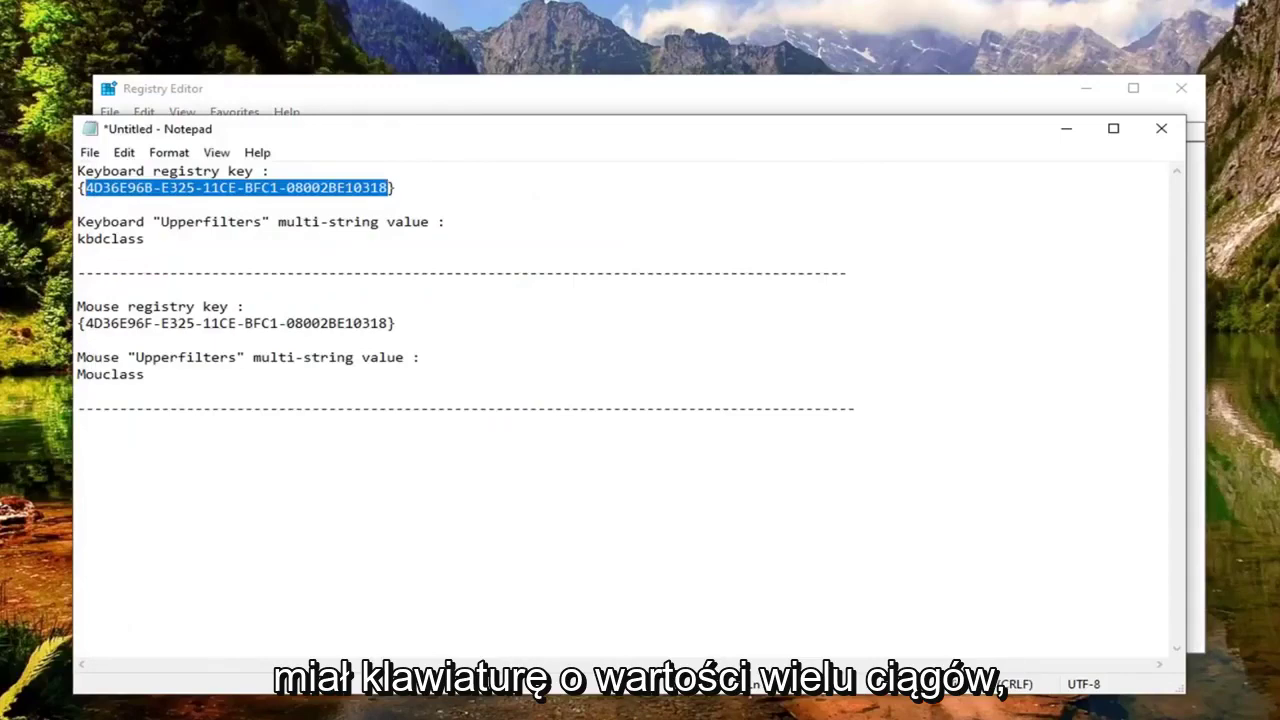
pyautogui.moveTo(145, 239); pyautogui.dragTo(60, 242)
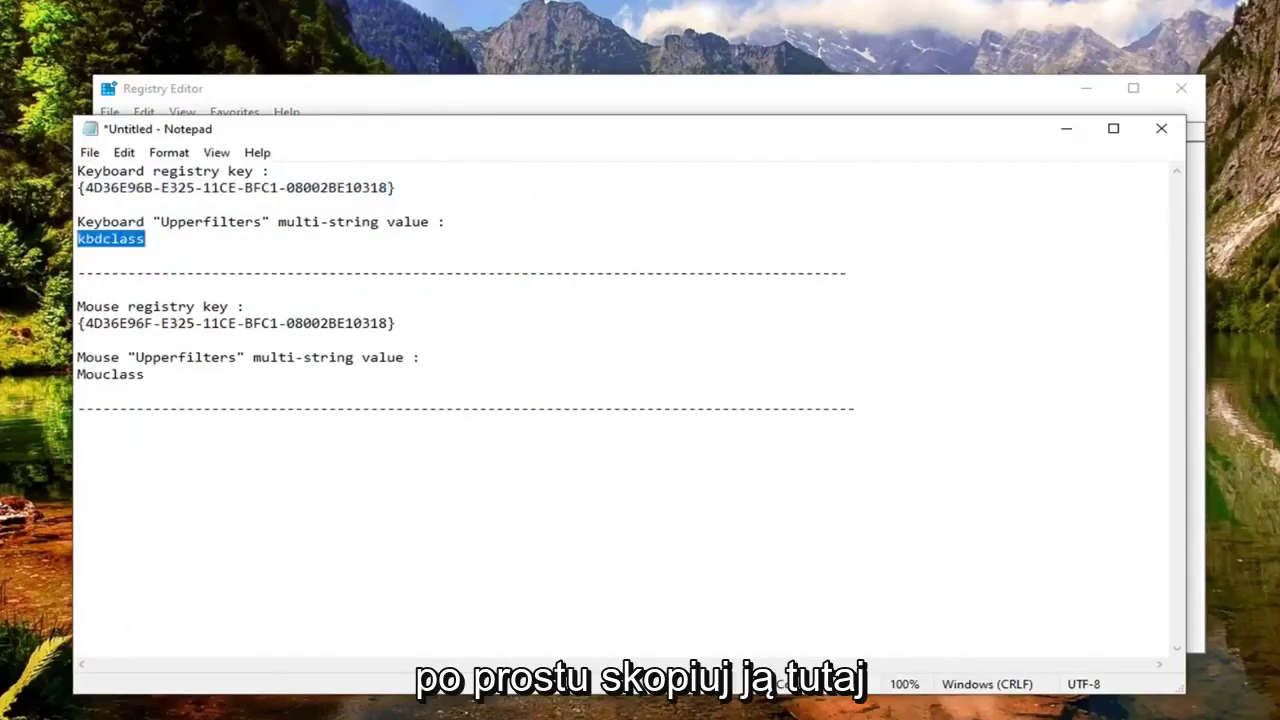
pyautogui.rightClick(103, 238)
pyautogui.click(205, 296)
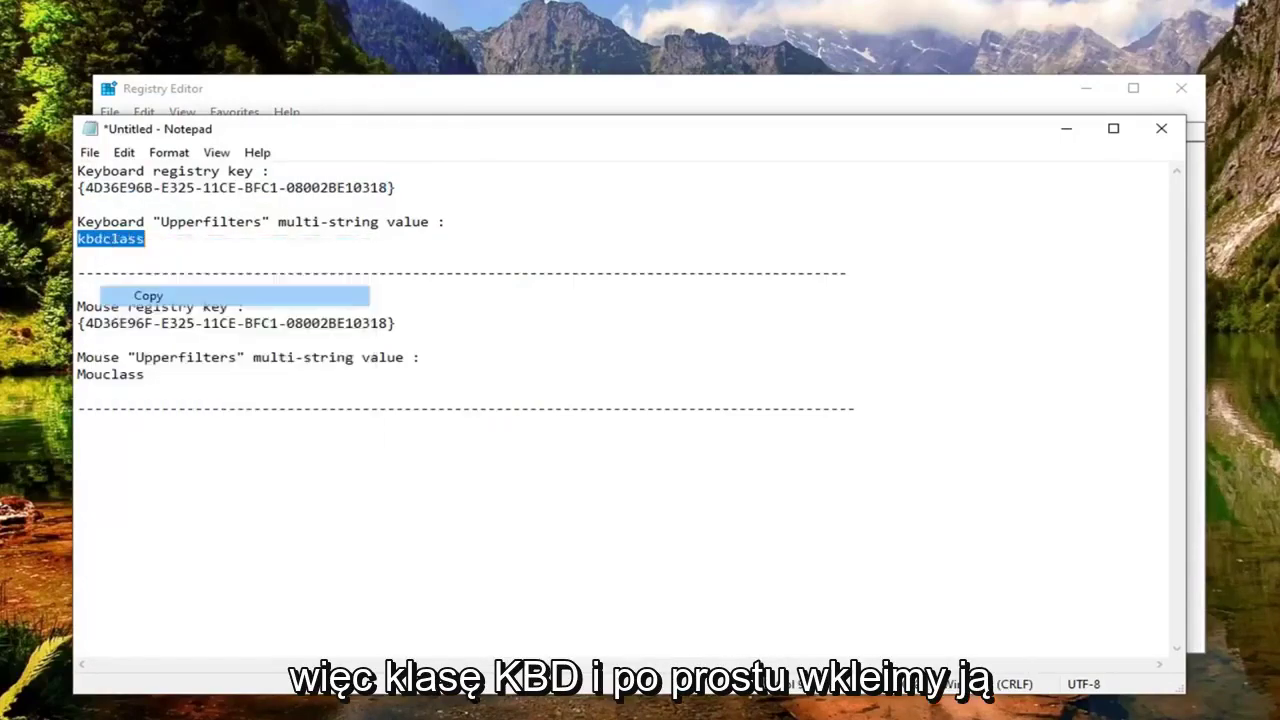
pyautogui.click(348, 104)
pyautogui.rightClick(182, 270)
pyautogui.click(228, 356)
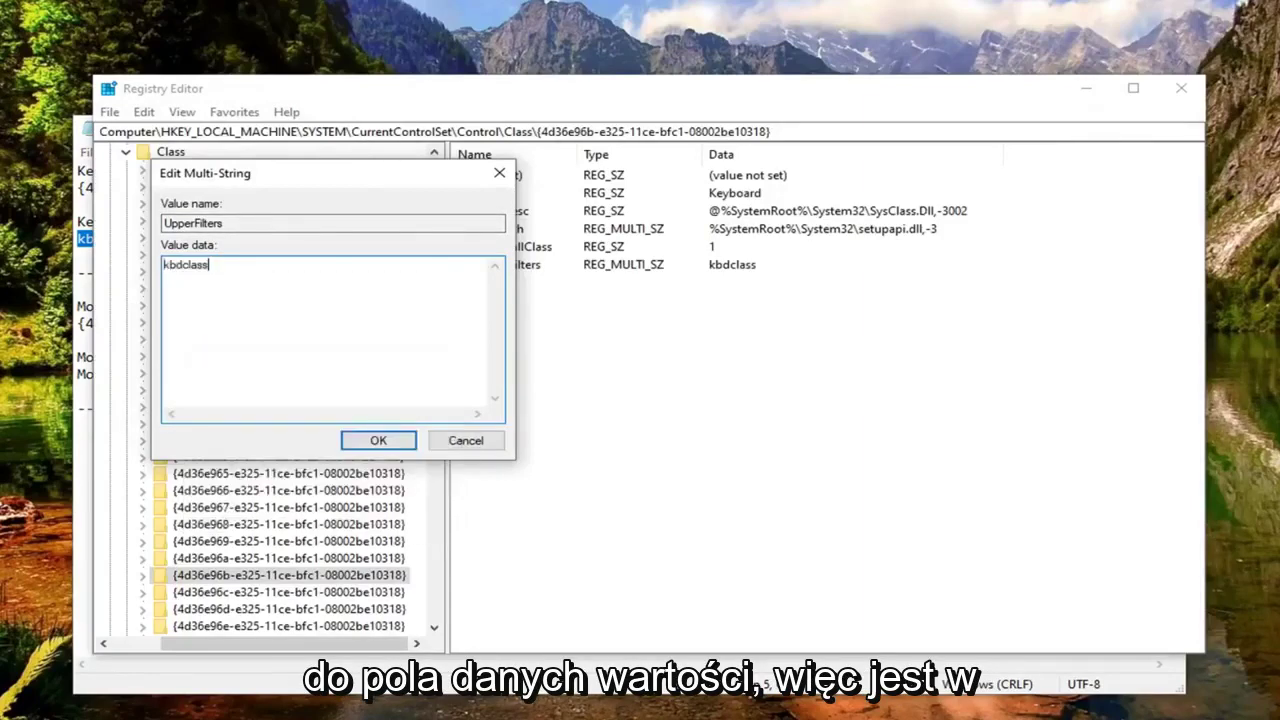
pyautogui.click(378, 442)
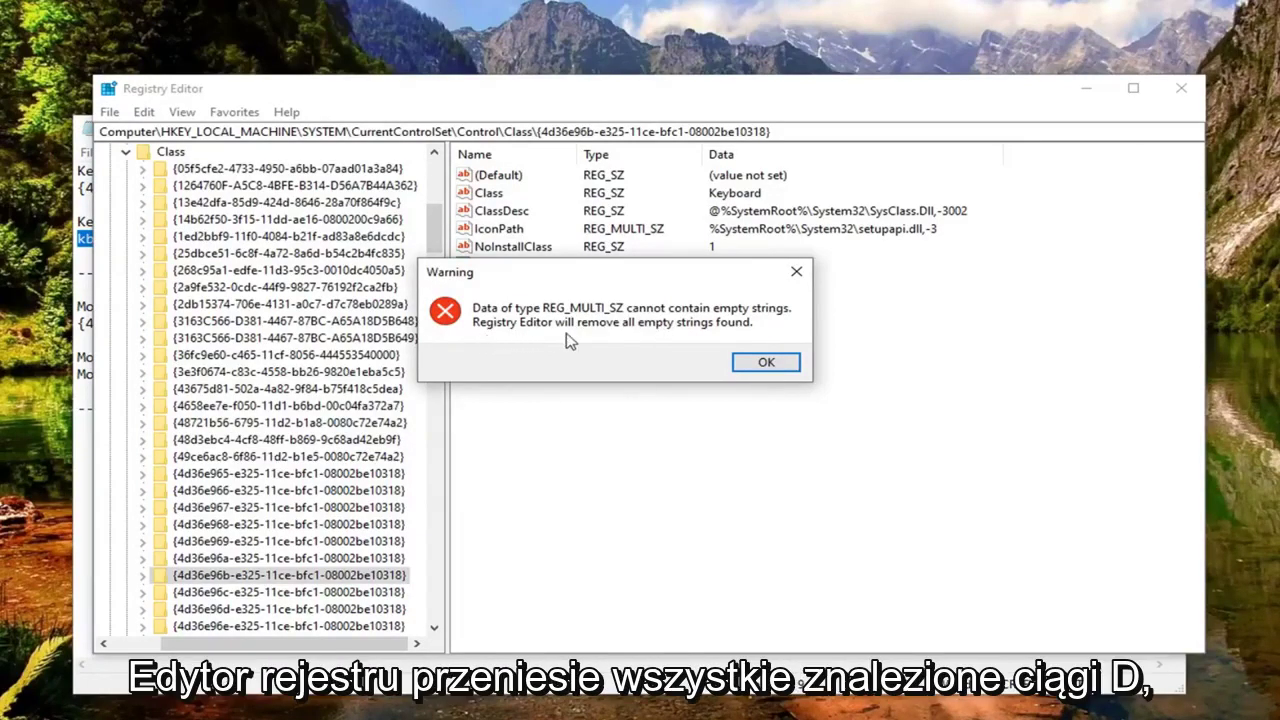
pyautogui.click(766, 361)
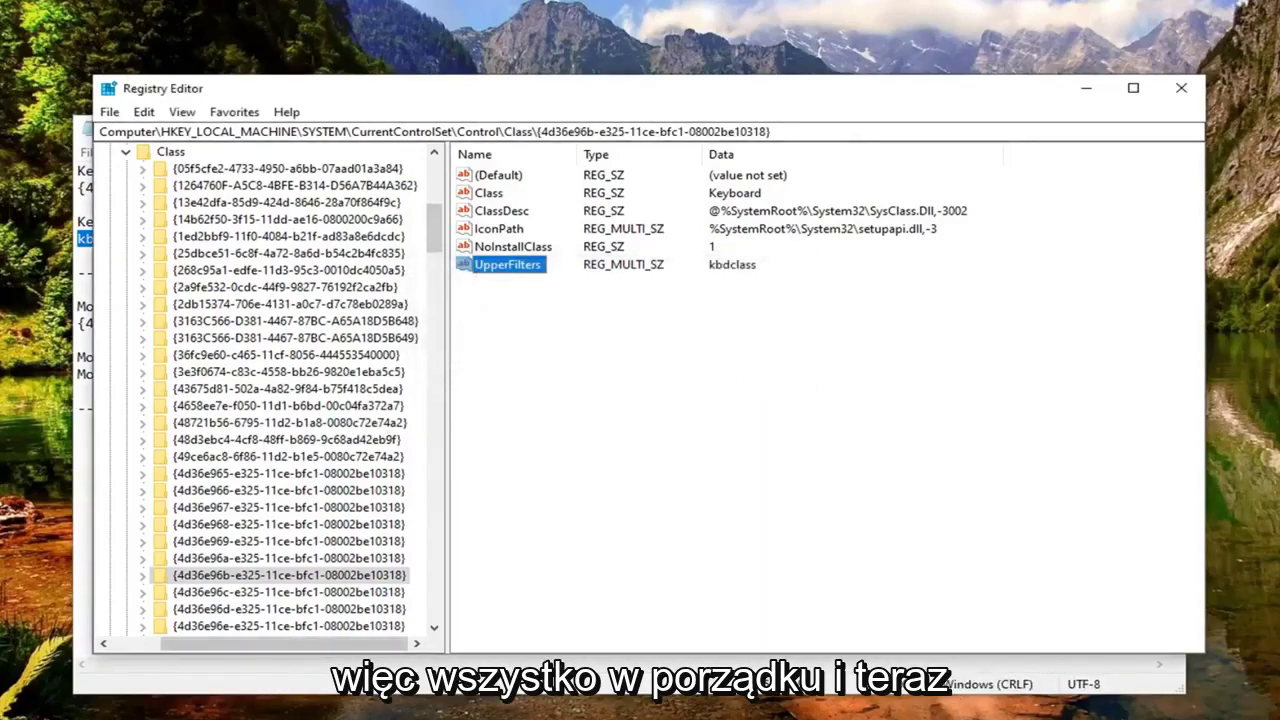
# Copy the mouse class GUID from the Notepad notes
pyautogui.hotkey('alt', 'Tab')
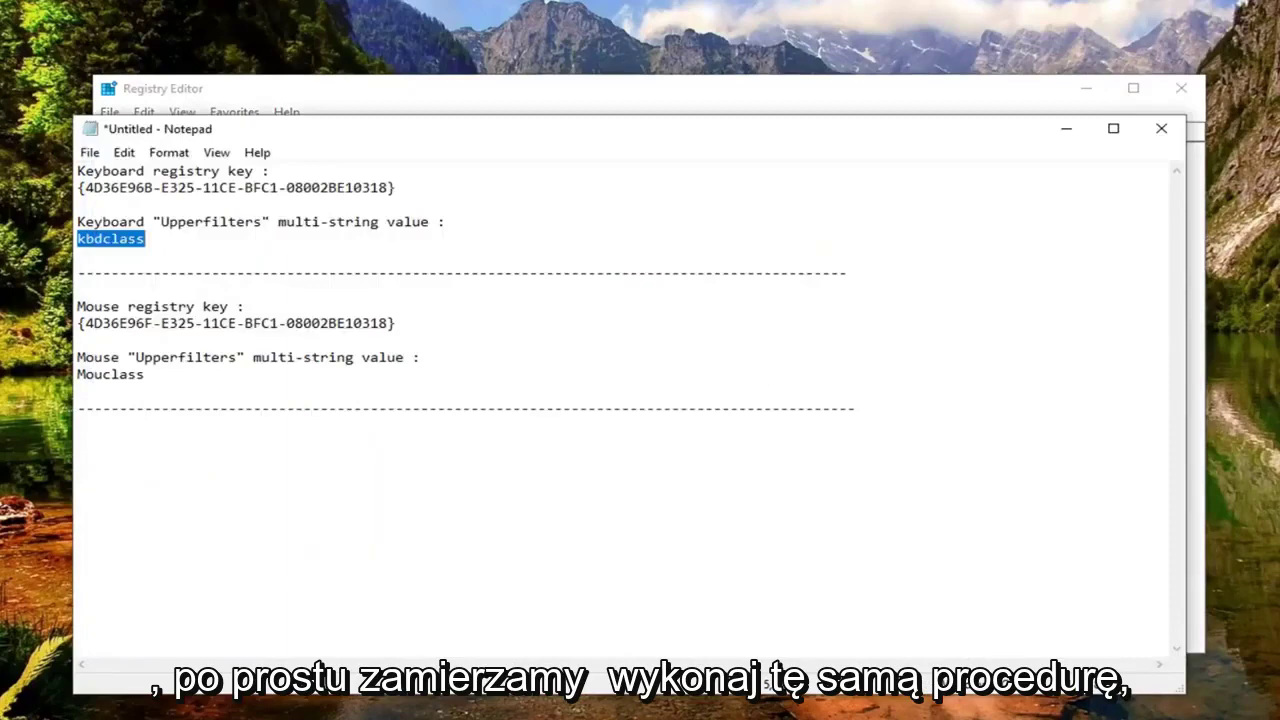
pyautogui.moveTo(388, 323); pyautogui.dragTo(95, 323)
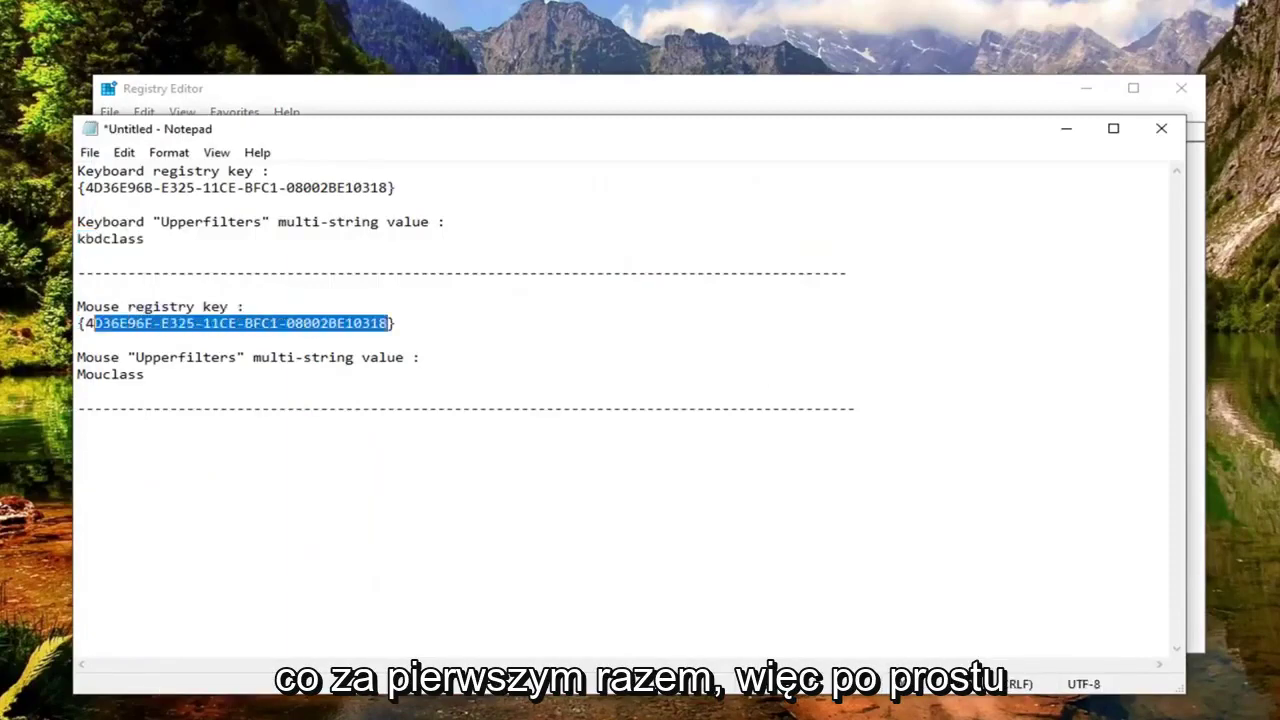
pyautogui.rightClick(88, 333)
pyautogui.click(130, 383)
# Search the registry for mouse class key {4d36e96f-e325-11ce-bfc1-08002be10318}
pyautogui.click(290, 112)
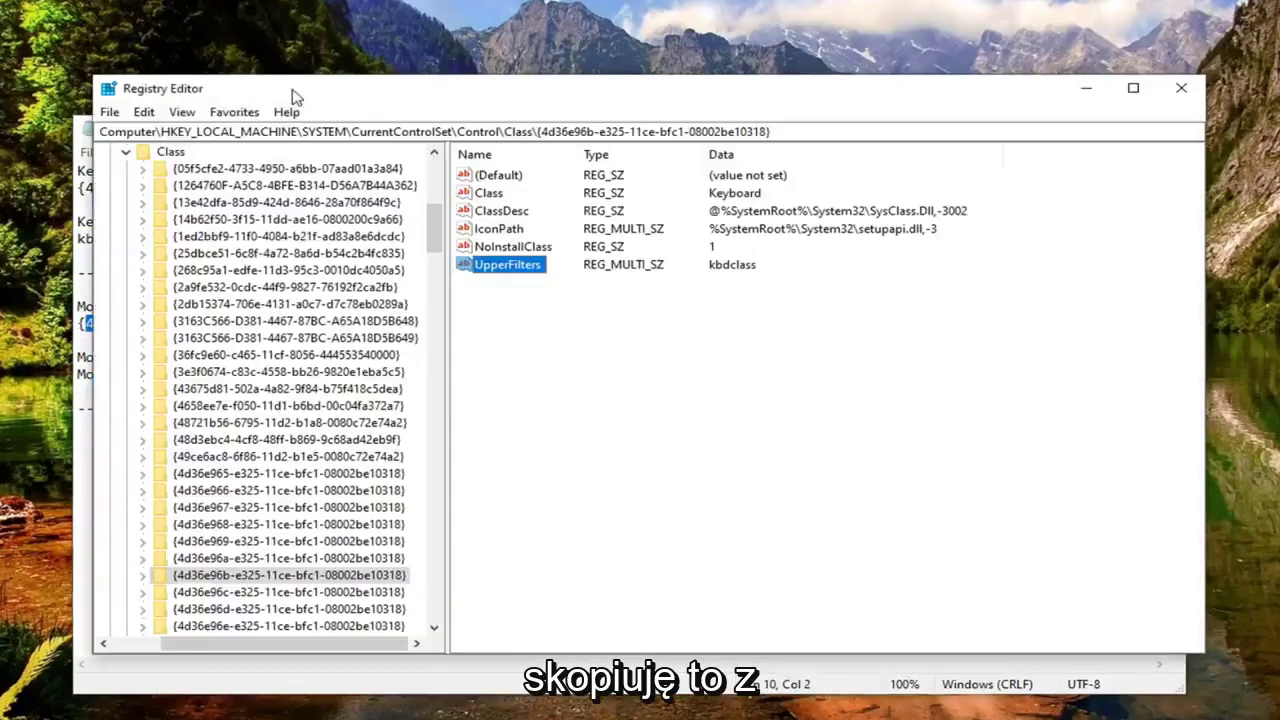
pyautogui.click(180, 112)
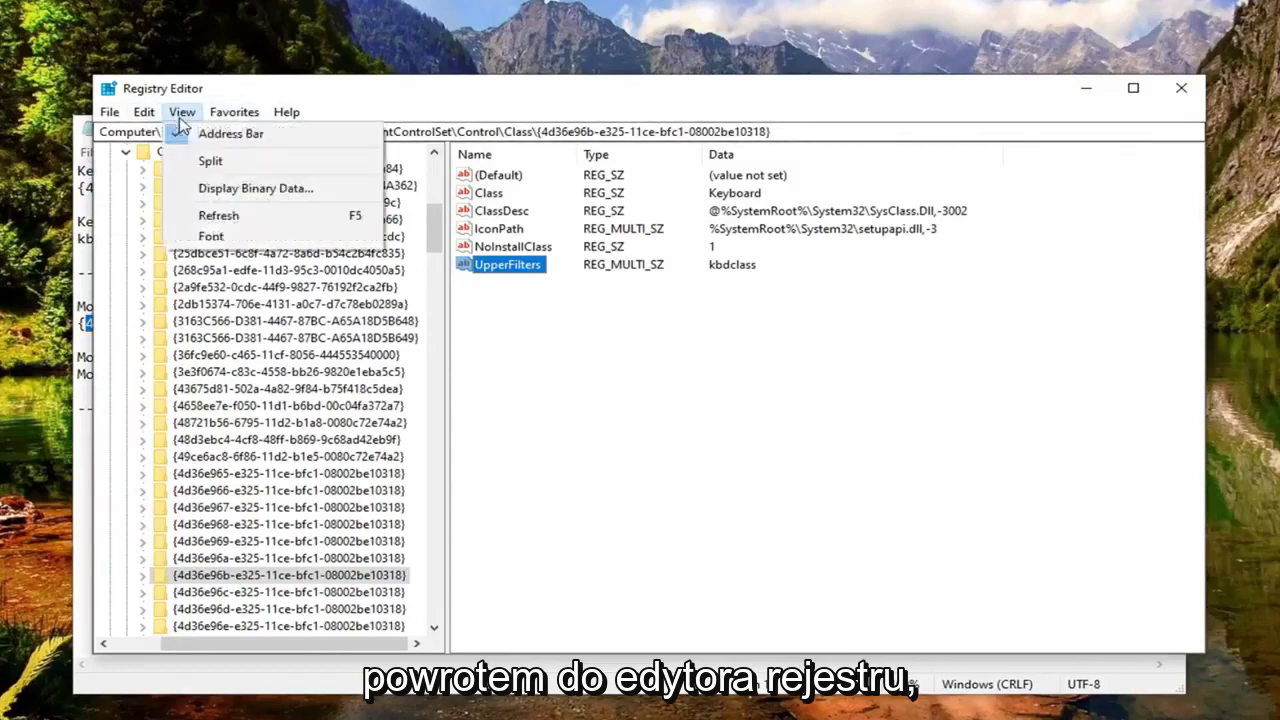
pyautogui.click(170, 308)
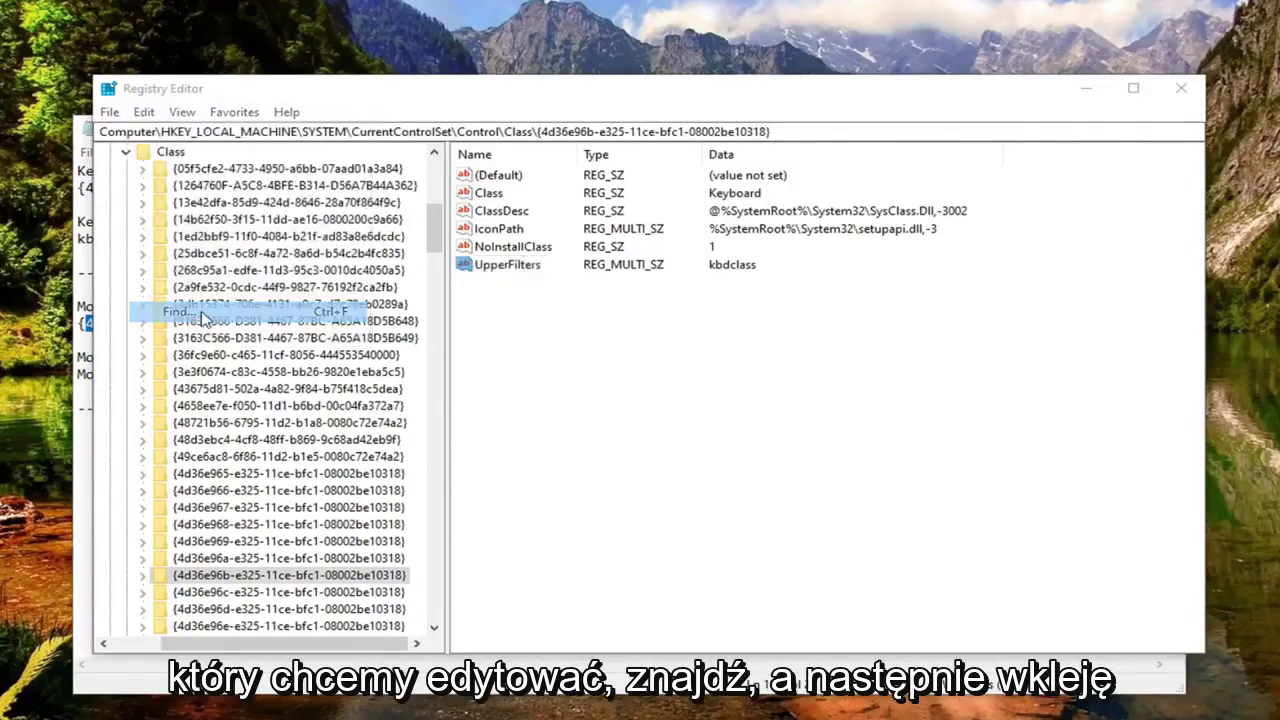
pyautogui.rightClick(318, 206)
pyautogui.click(340, 279)
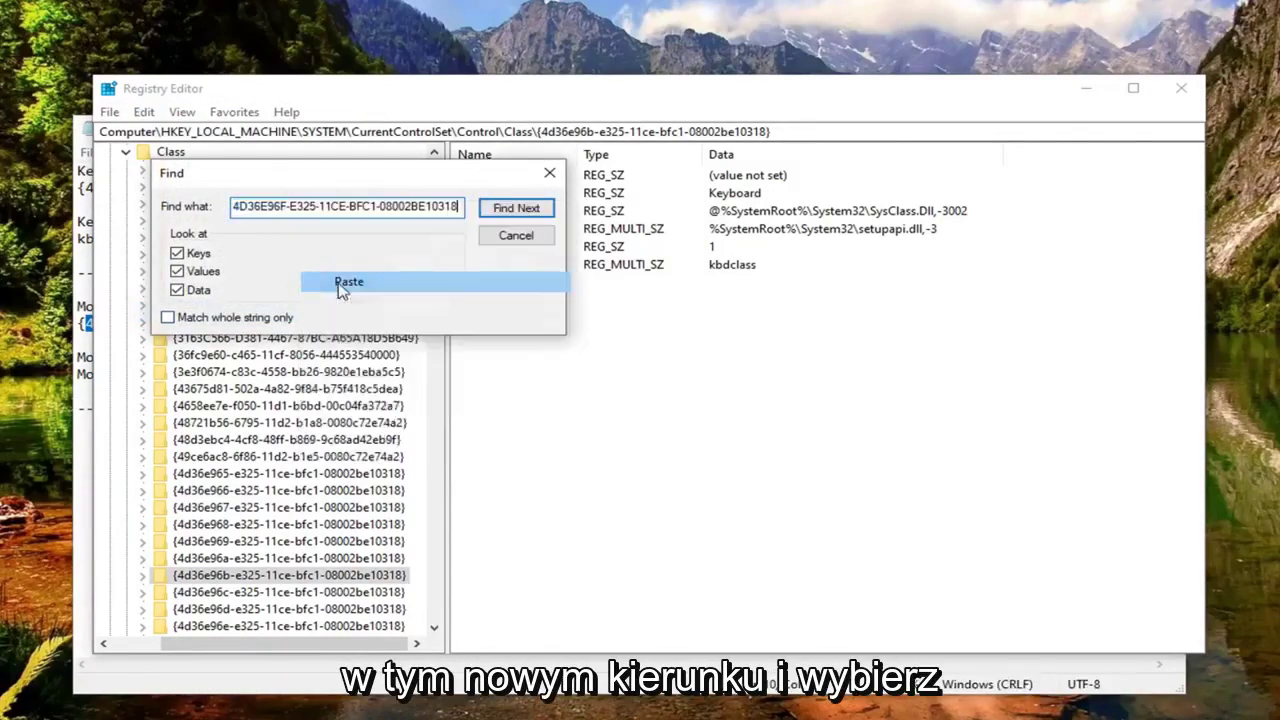
pyautogui.click(514, 208)
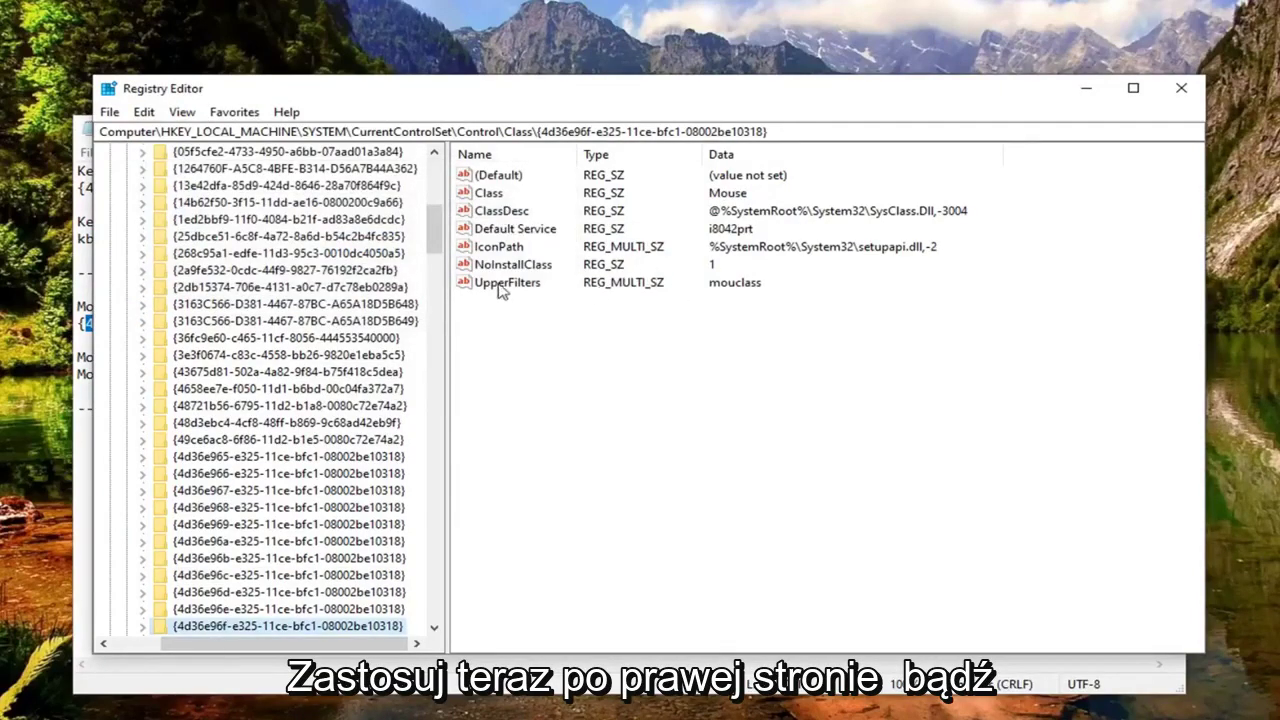
# Open the mouse class key's UpperFilters value for editing
pyautogui.click(505, 285)
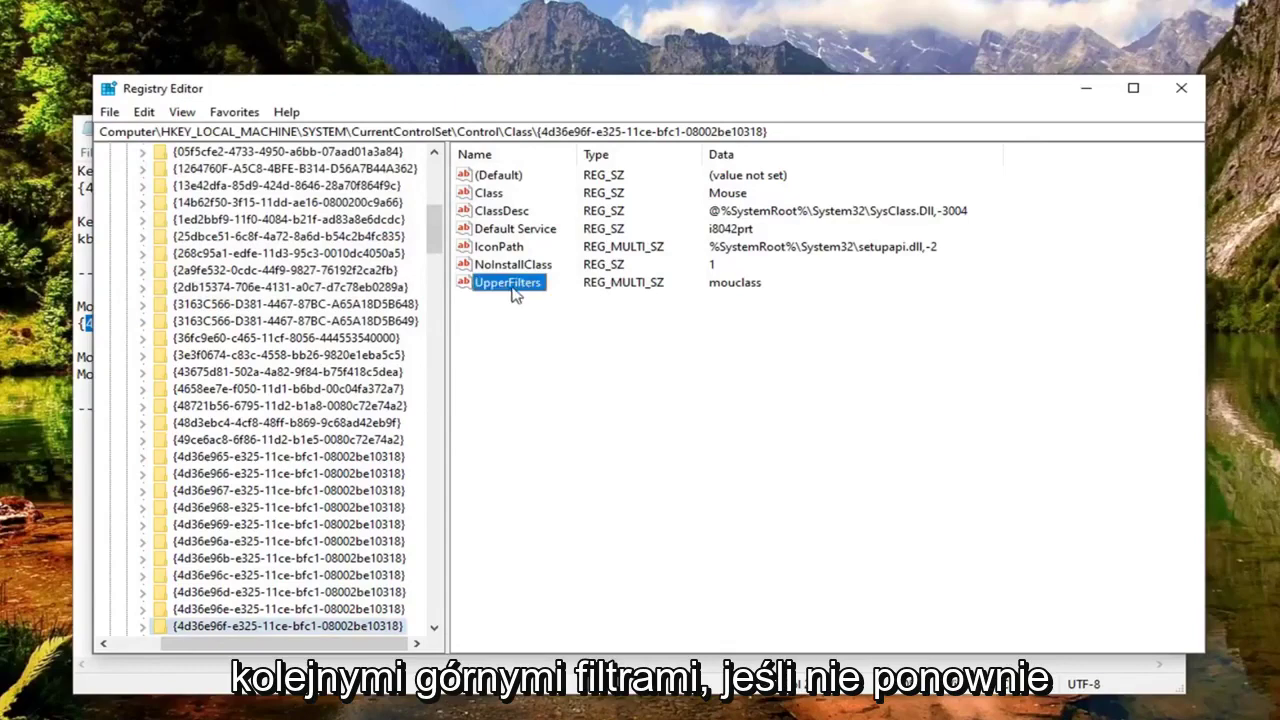
pyautogui.rightClick(503, 324)
pyautogui.moveTo(552, 333)
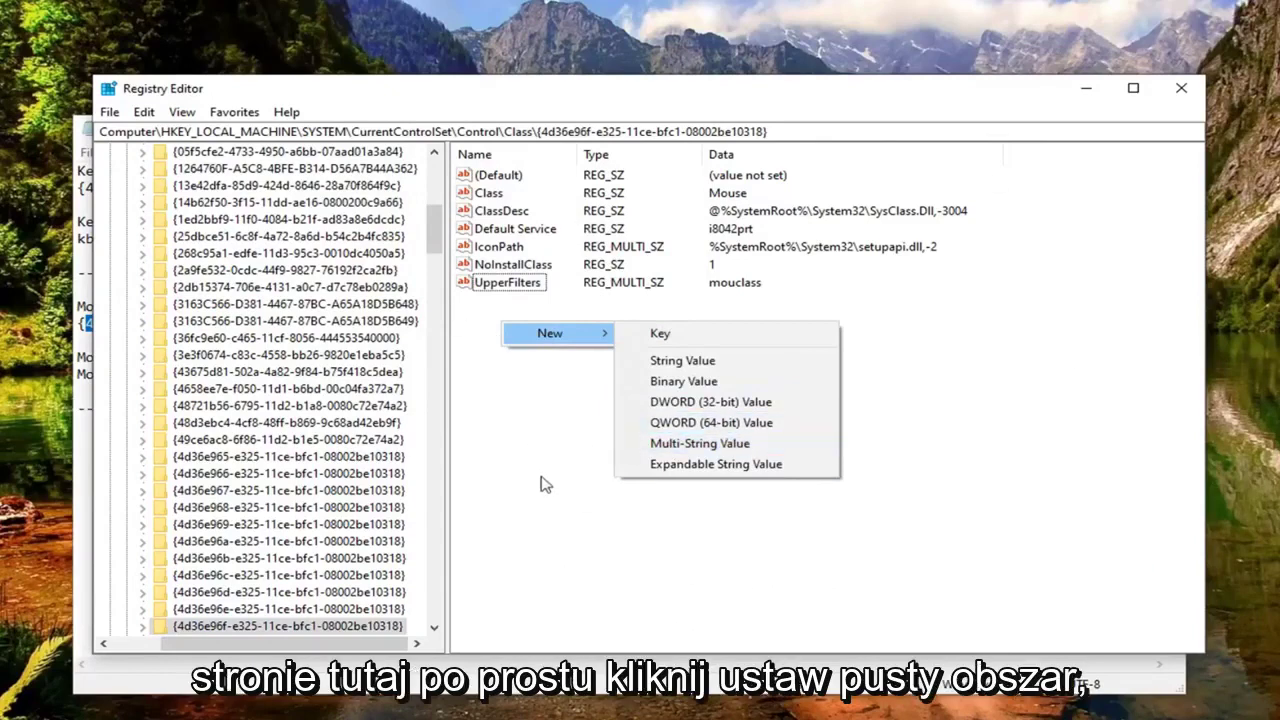
pyautogui.click(475, 482)
pyautogui.click(489, 285)
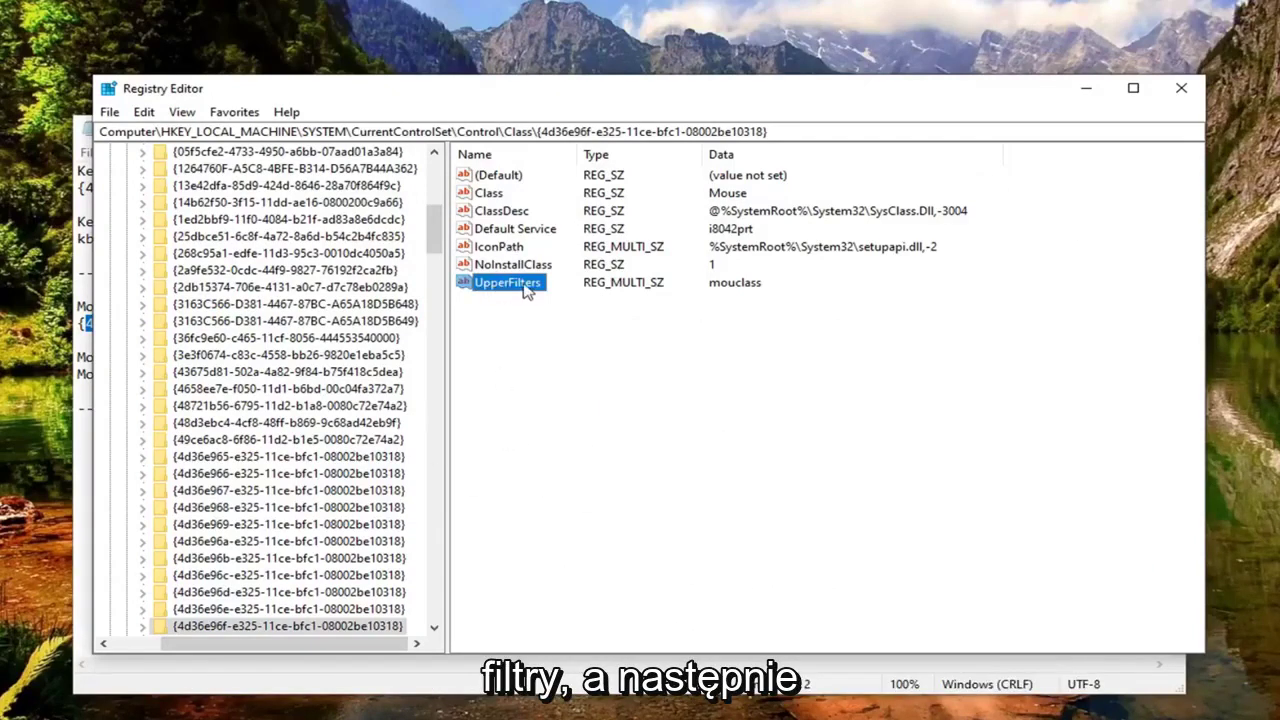
pyautogui.doubleClick(494, 284)
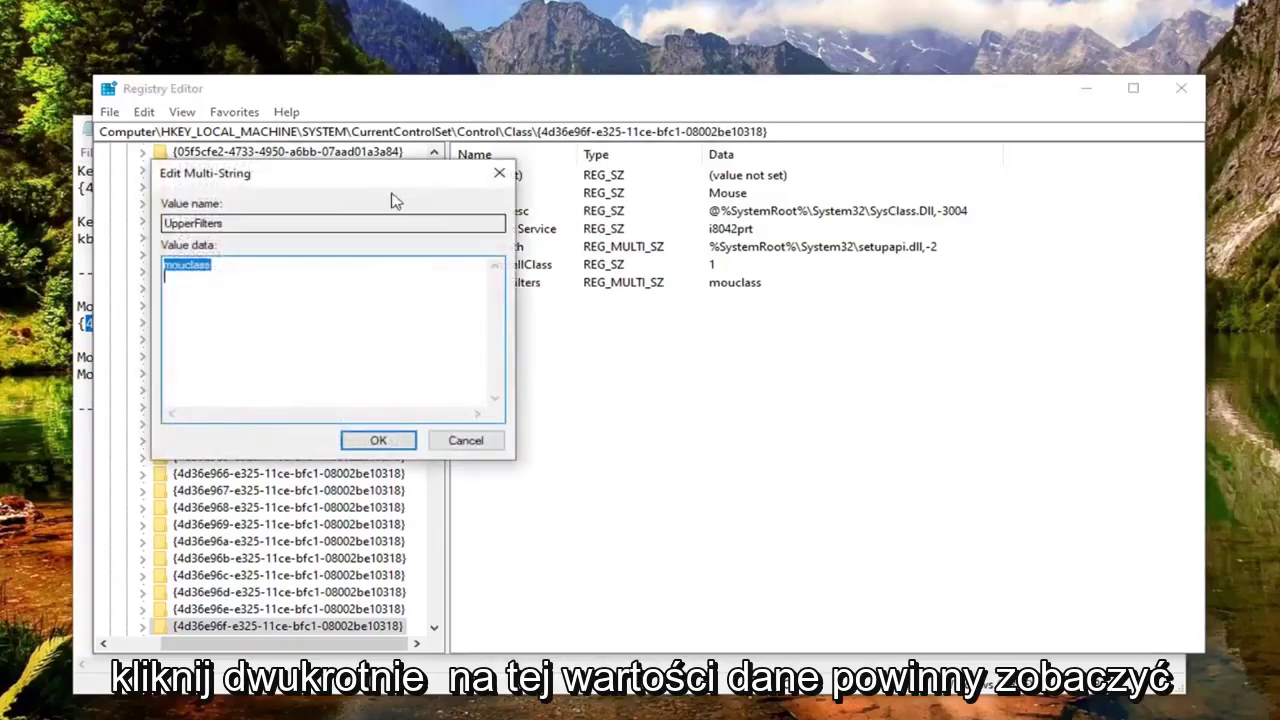
# Copy the word Mouclass from the Notepad notes
pyautogui.hotkey('alt', 'Tab')
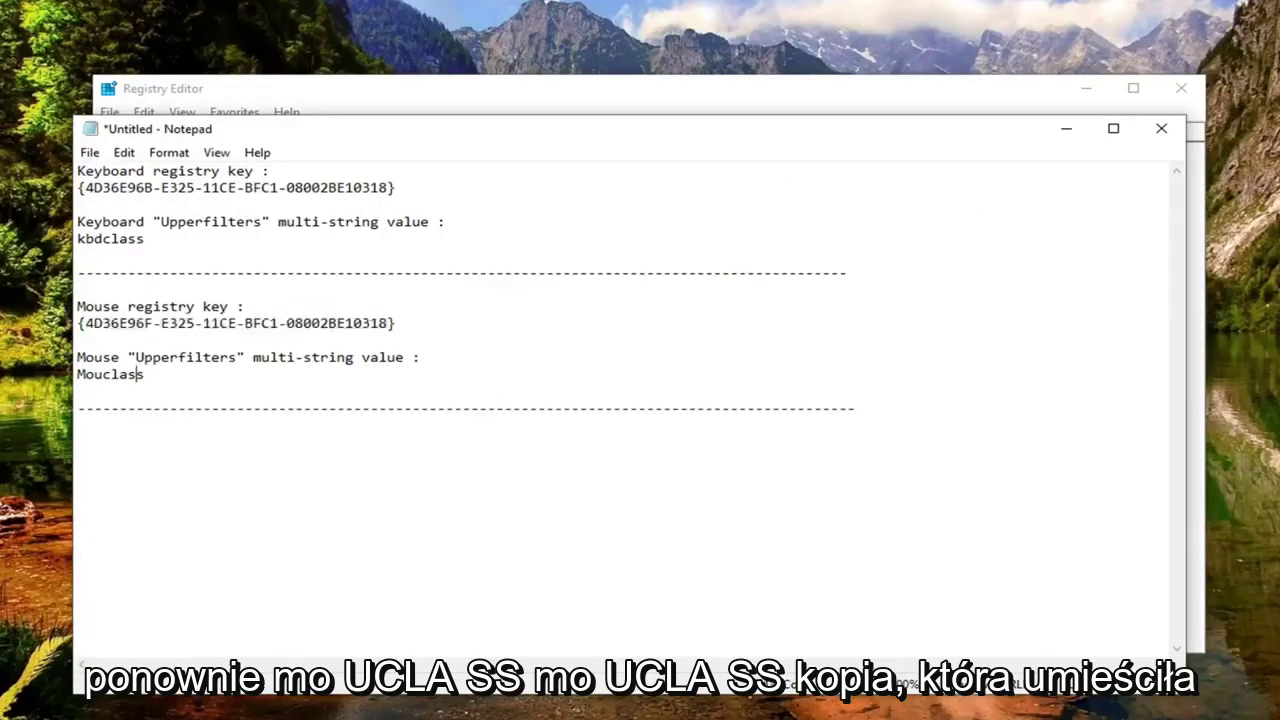
pyautogui.doubleClick(134, 374)
pyautogui.rightClick(136, 376)
pyautogui.click(186, 437)
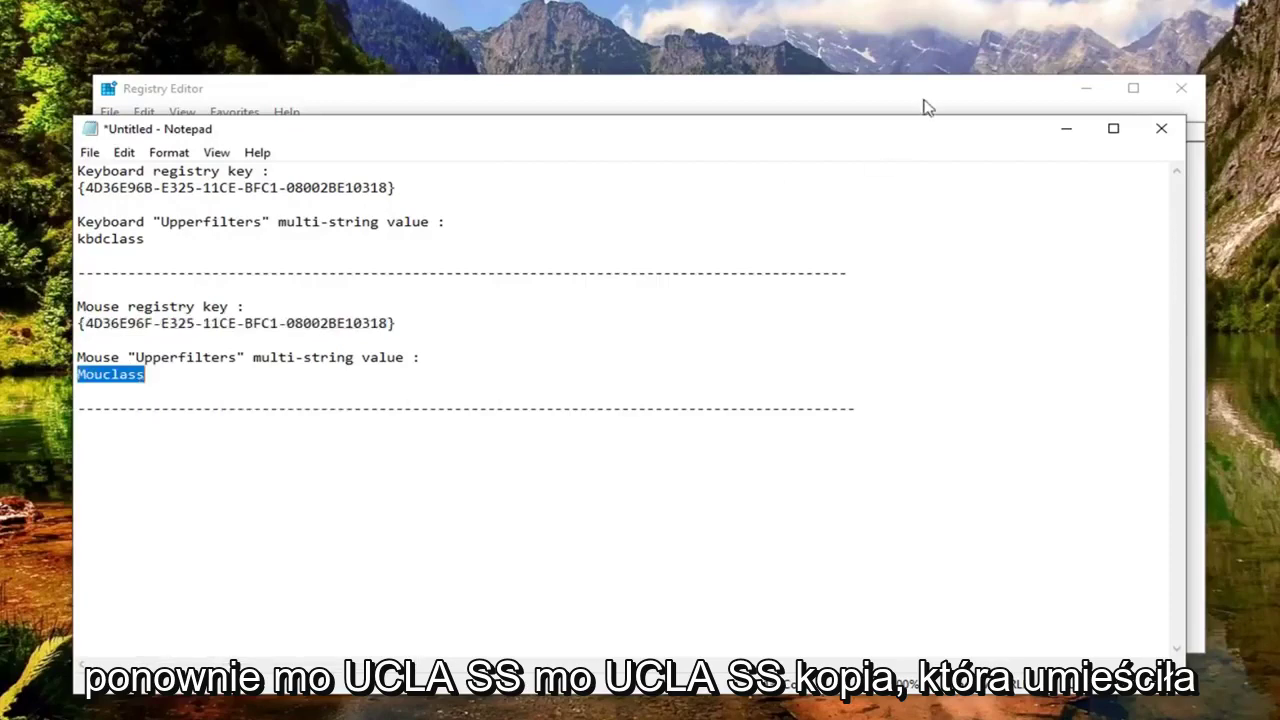
pyautogui.click(1066, 128)
# Replace the value data with lowercase mouclass, save, and dismiss the empty-strings warning
pyautogui.moveTo(165, 265); pyautogui.dragTo(208, 267)
pyautogui.rightClick(203, 273)
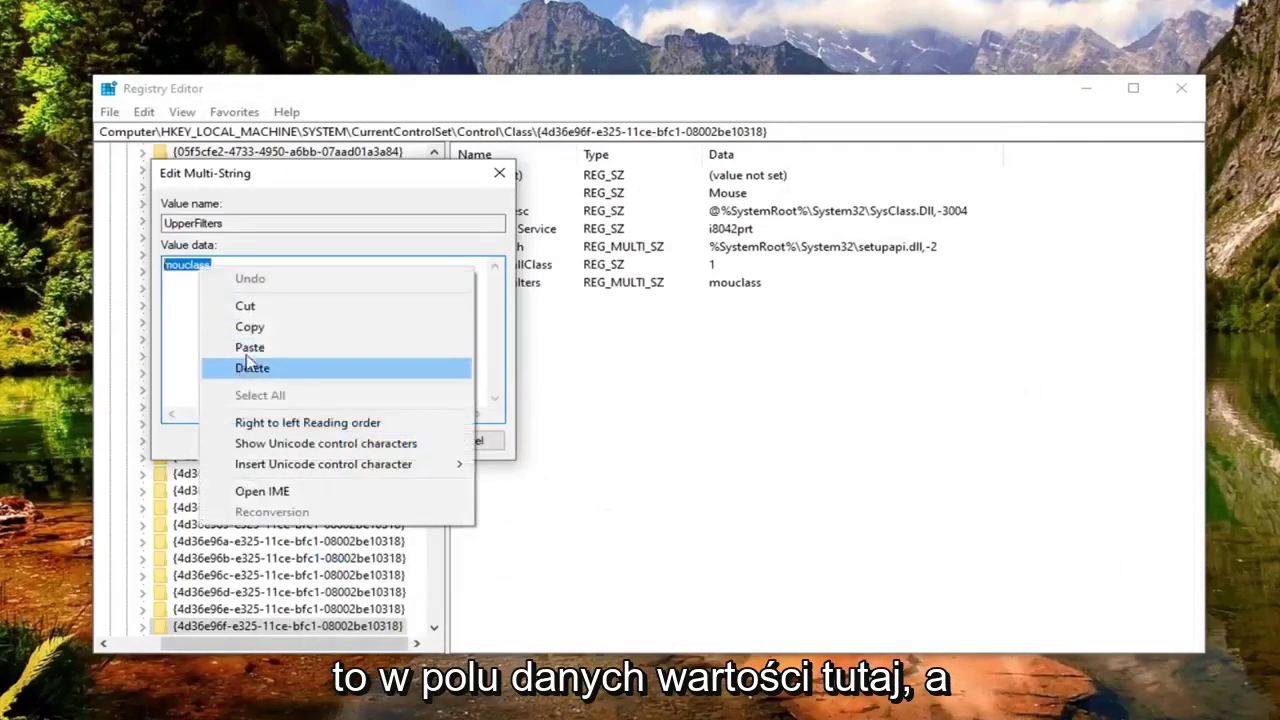
pyautogui.click(265, 346)
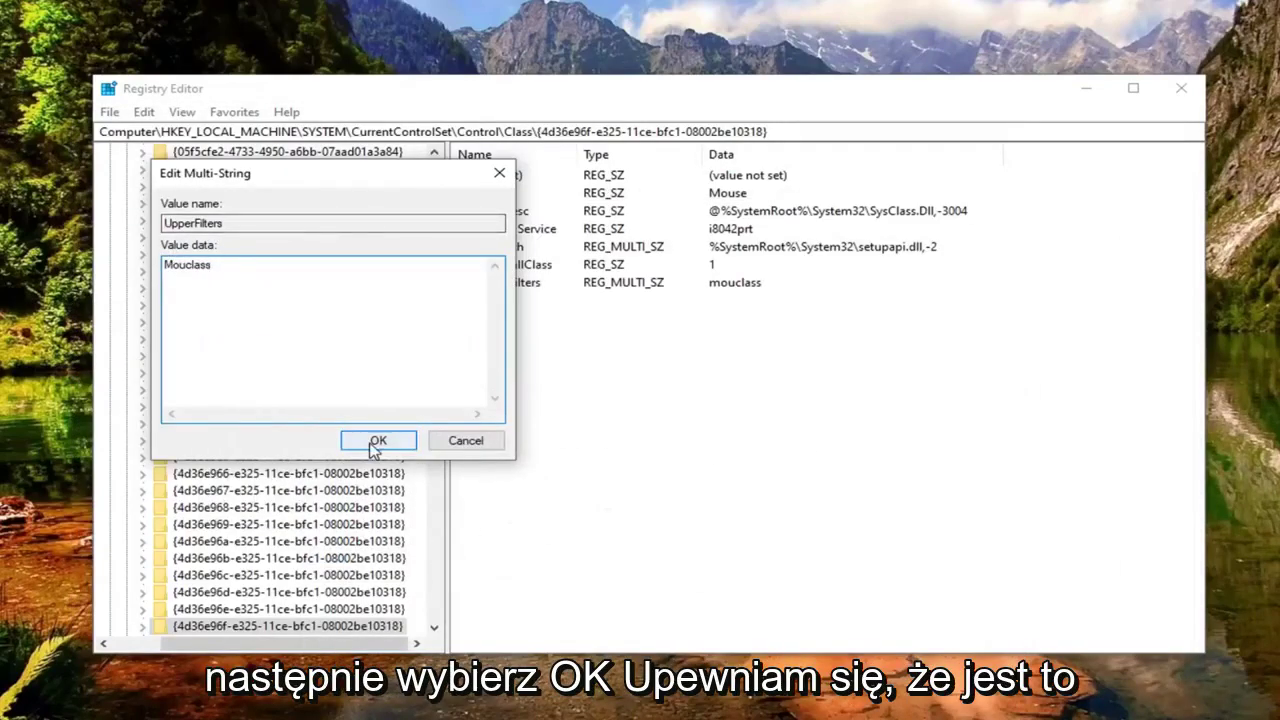
pyautogui.moveTo(173, 265); pyautogui.dragTo(160, 266)
pyautogui.write('m')
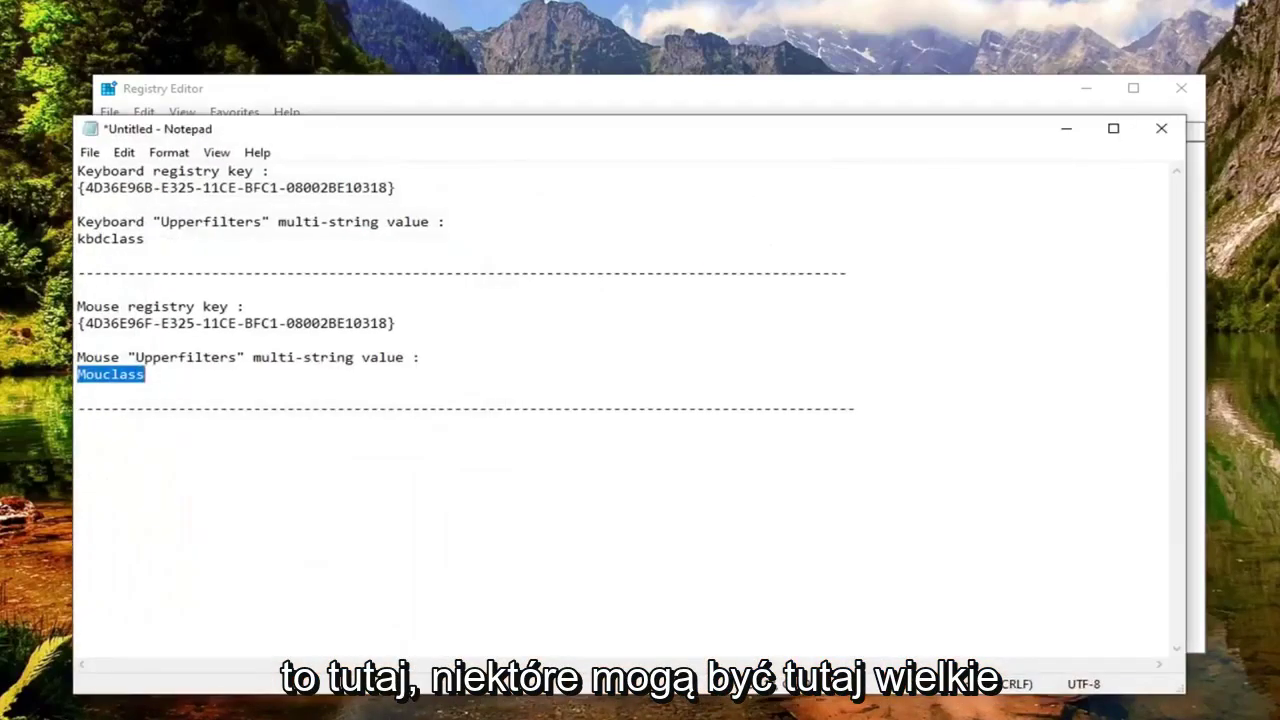
pyautogui.rightClick(100, 374)
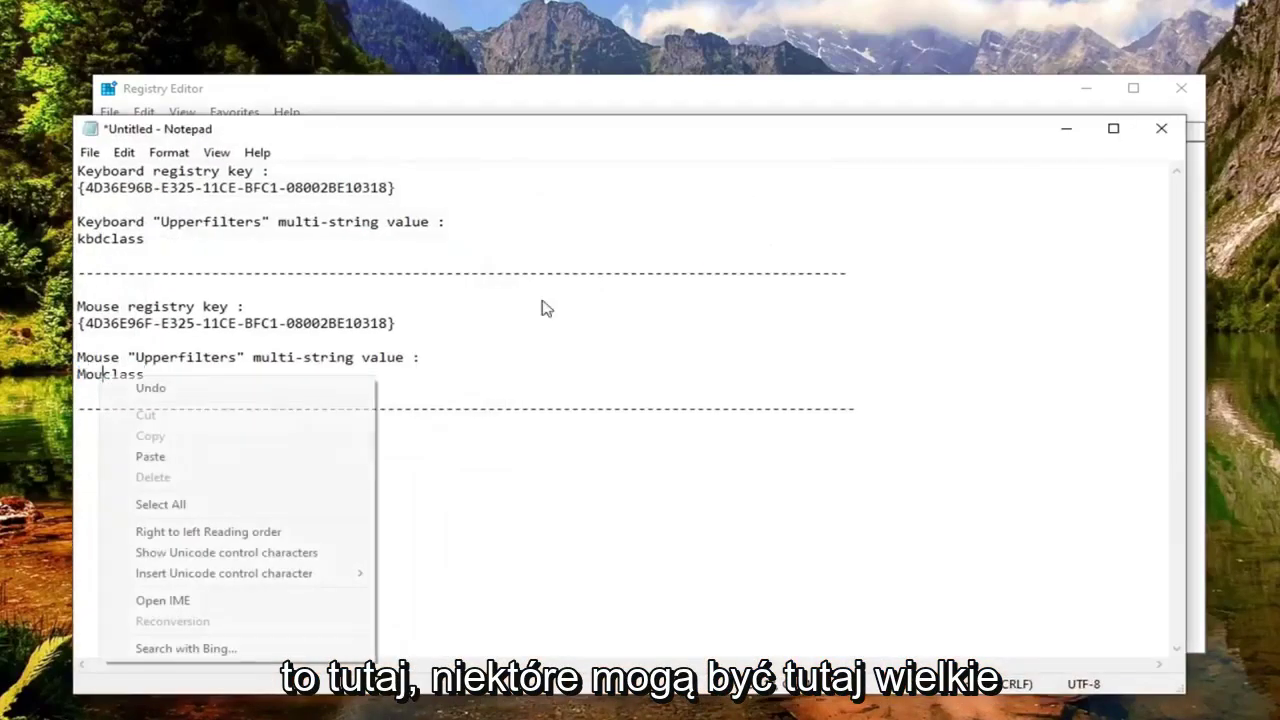
pyautogui.click(1066, 128)
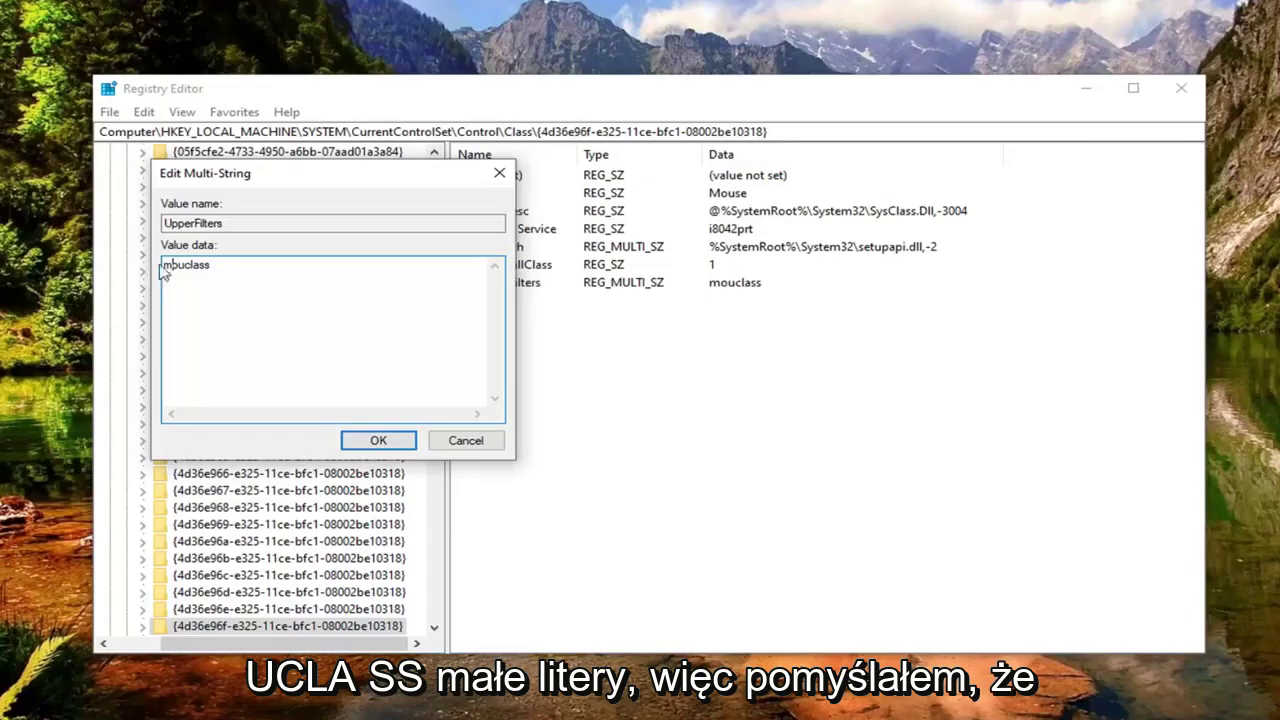
pyautogui.click(372, 441)
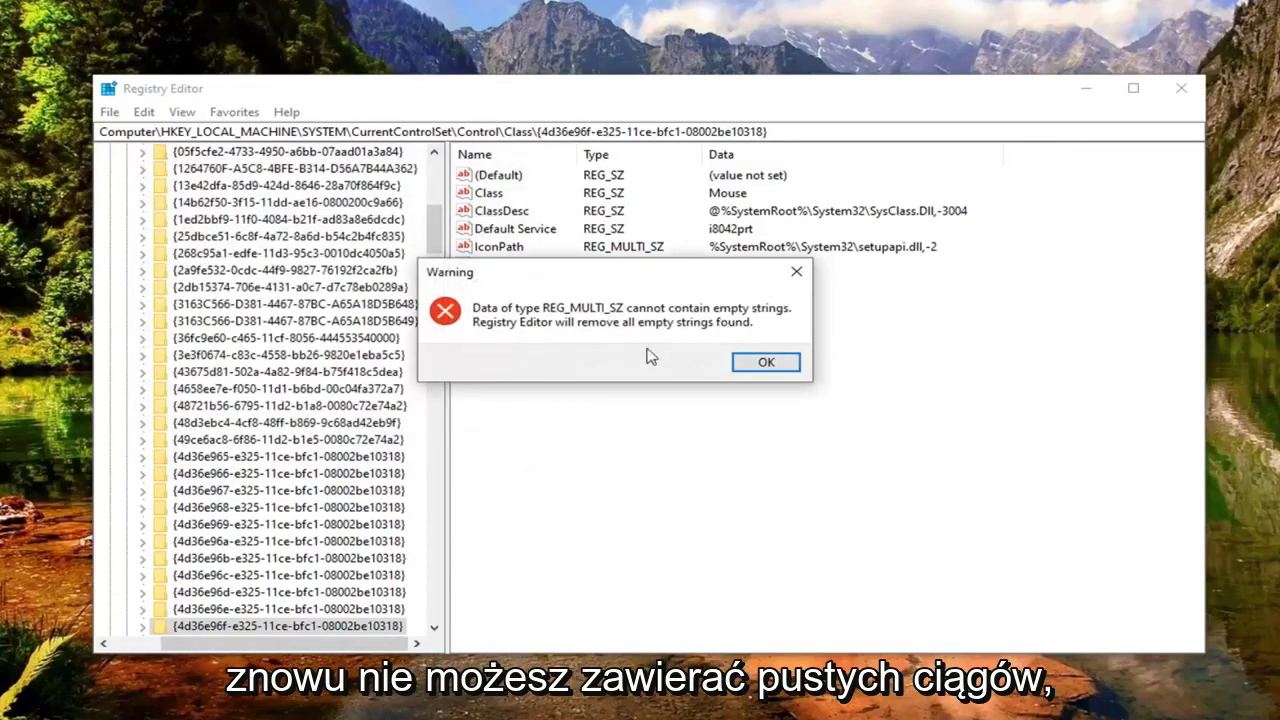
pyautogui.click(750, 364)
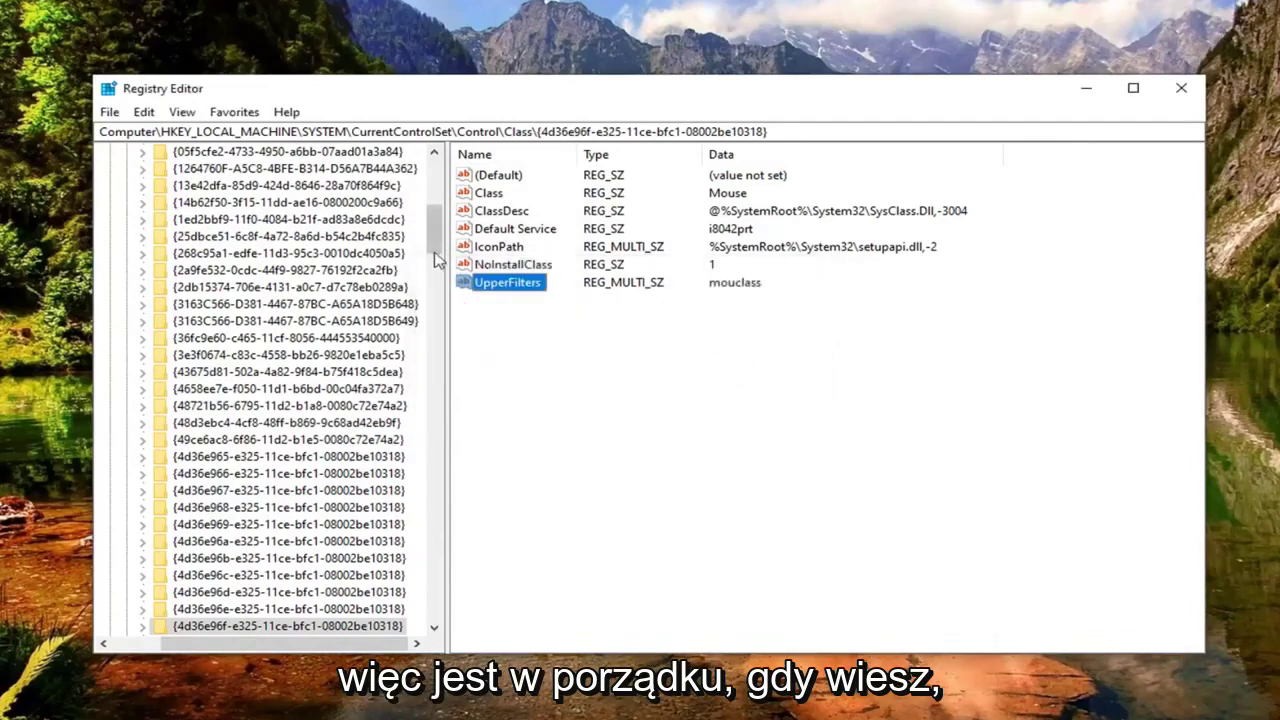
# Collapse Class through HKEY_LOCAL_MACHINE back to Computer and close Registry Editor
pyautogui.moveTo(434, 252); pyautogui.dragTo(422, 200)
pyautogui.click(125, 592)
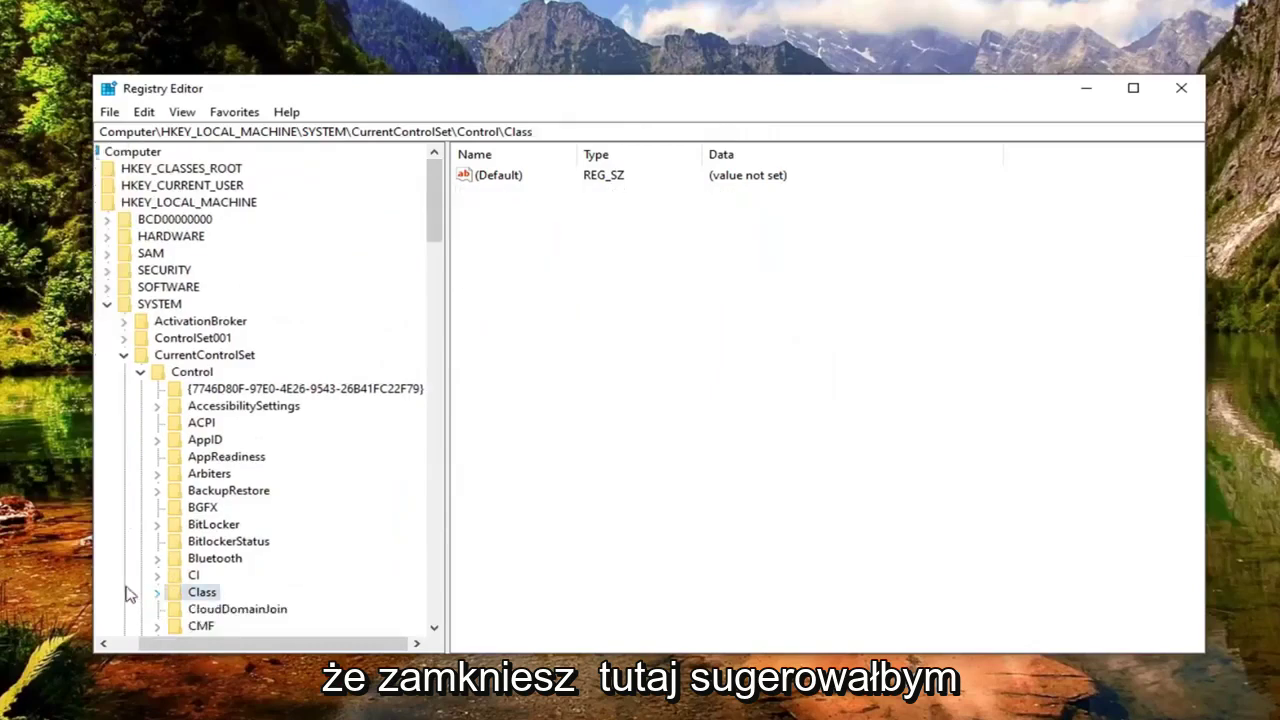
pyautogui.click(141, 372)
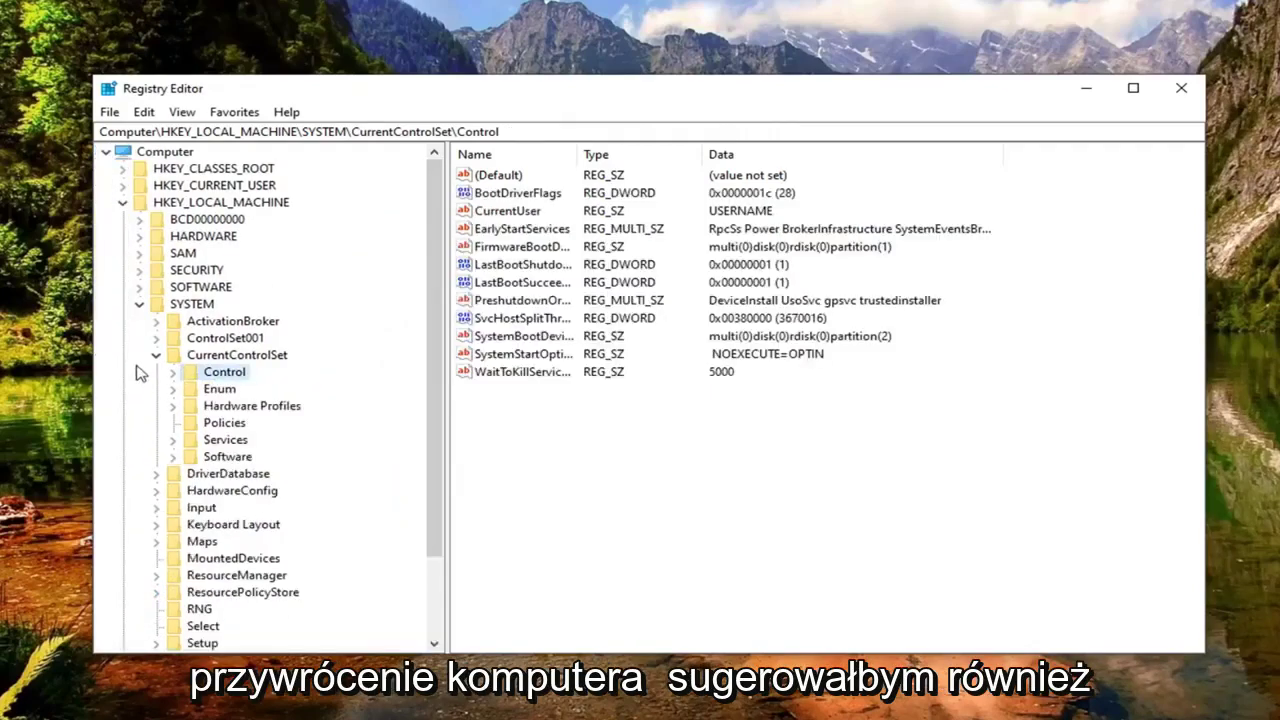
pyautogui.click(139, 304)
pyautogui.click(122, 203)
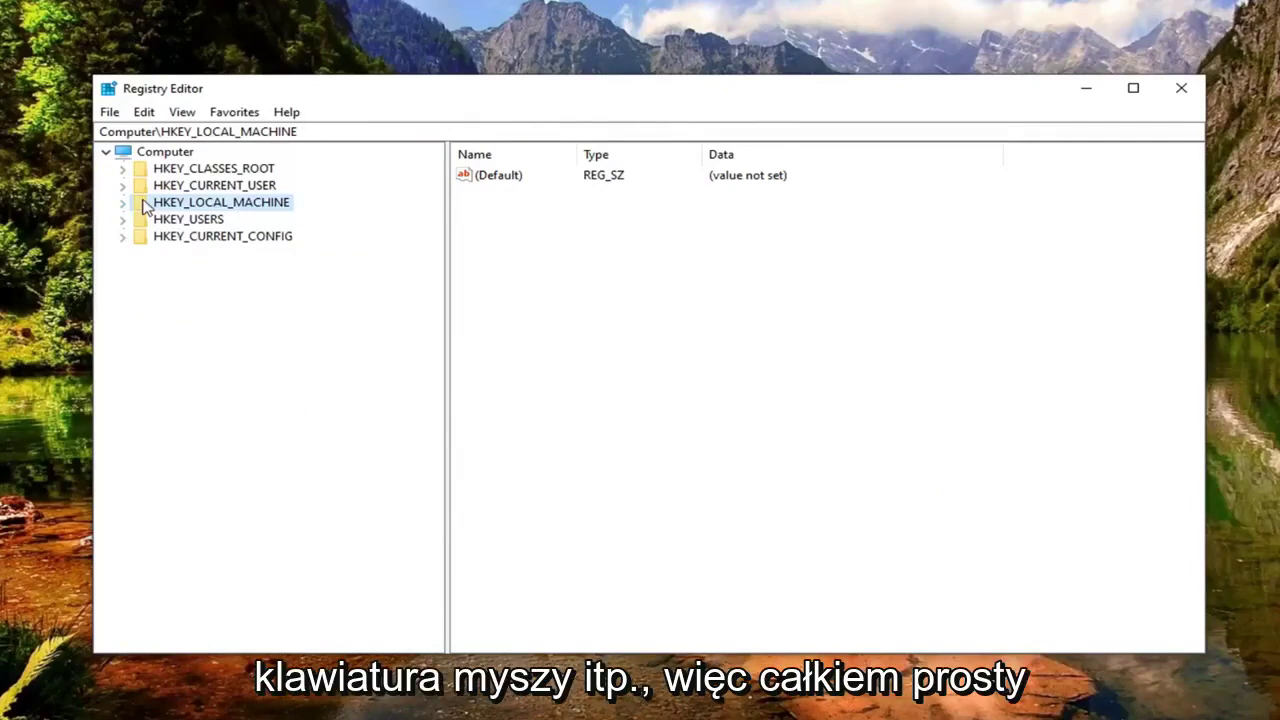
pyautogui.click(165, 152)
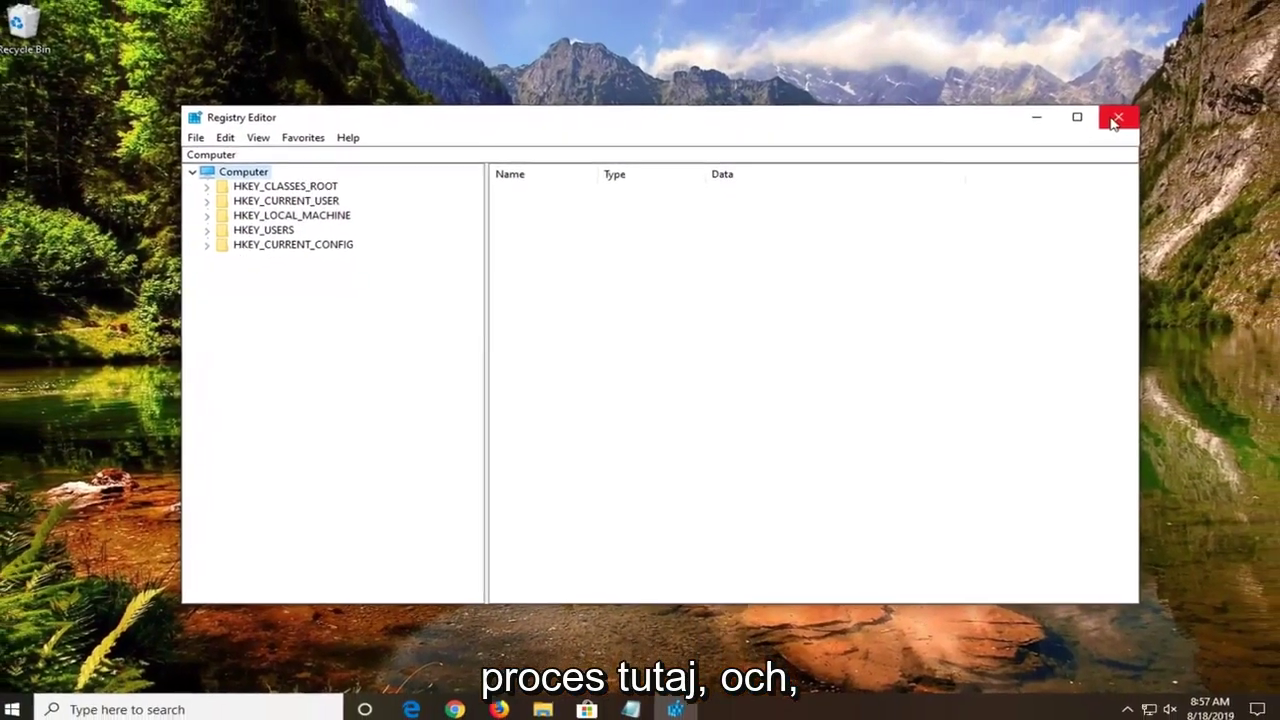
pyautogui.click(1117, 118)
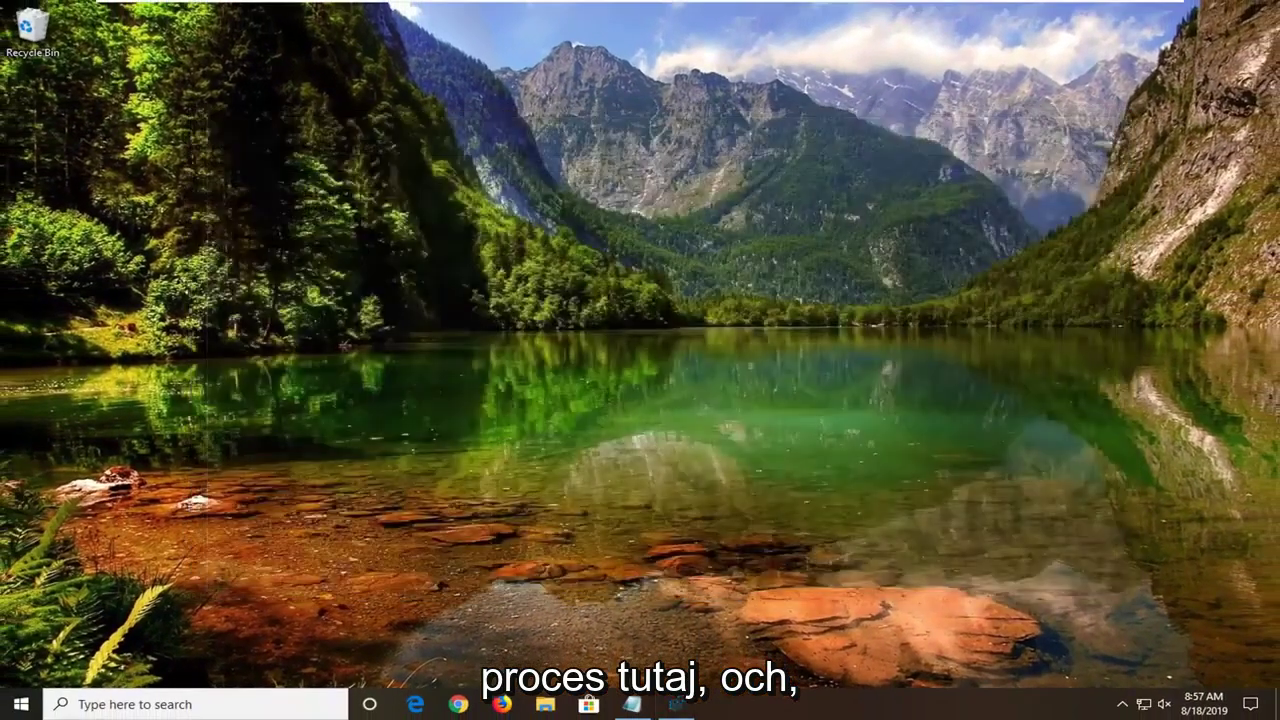